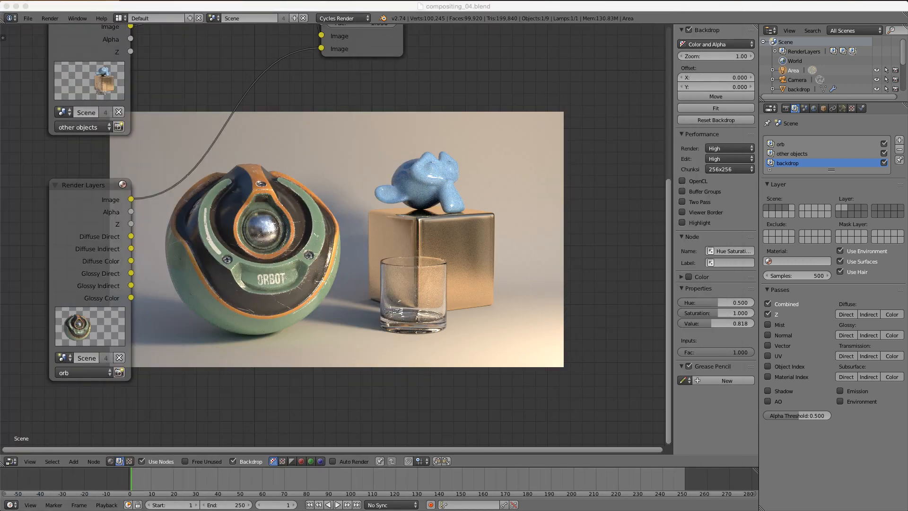
- Box-select the three Render Layers nodes and move them further left, leaving the Hue Saturation node behind
scroll(286, 207, down, 5)
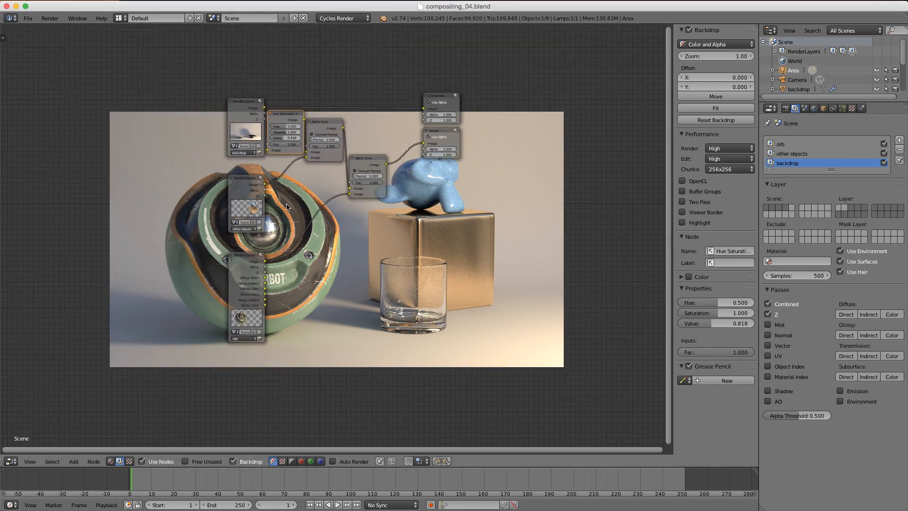
key(b)
drag(219, 101, 286, 388)
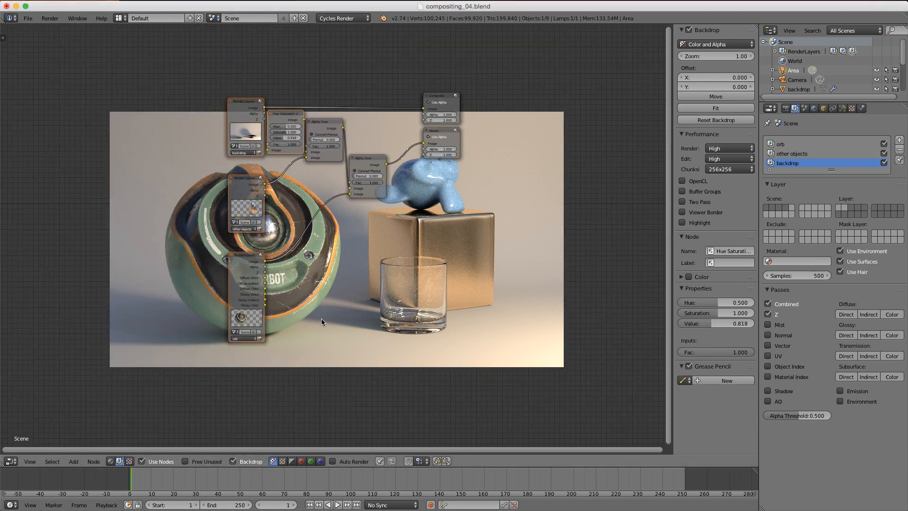
key(g)
click(285, 323)
shift+right_click(245, 116)
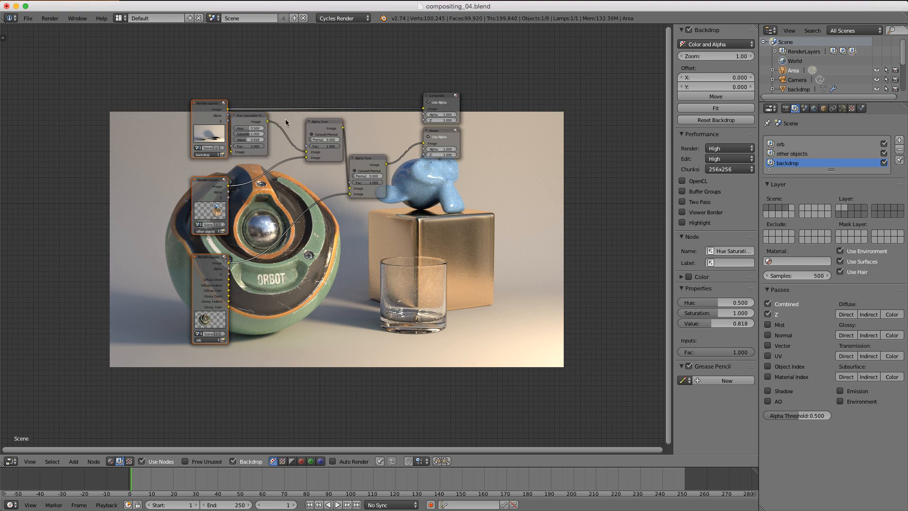
key(g)
click(249, 119)
- Deselect all nodes, then pan and zoom the Node Editor onto the freed space
middle_drag(270, 126, 309, 109)
scroll(309, 109, up, 1)
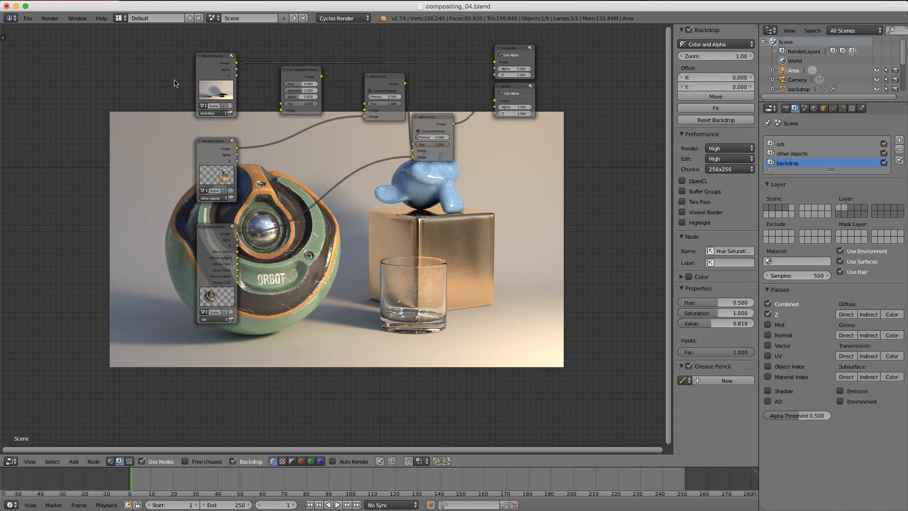
drag(162, 45, 273, 351)
key(a)
scroll(296, 206, up, 4)
middle_drag(296, 207, 308, 141)
middle_drag(273, 165, 220, 159)
scroll(267, 184, up, 2)
key(shift+a)
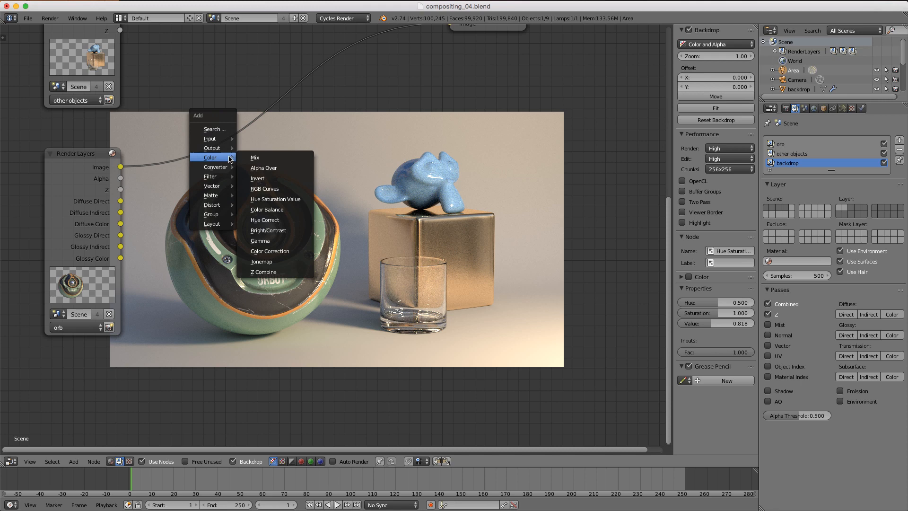
- Add a Mix node with its blend type set to Add
click(255, 157)
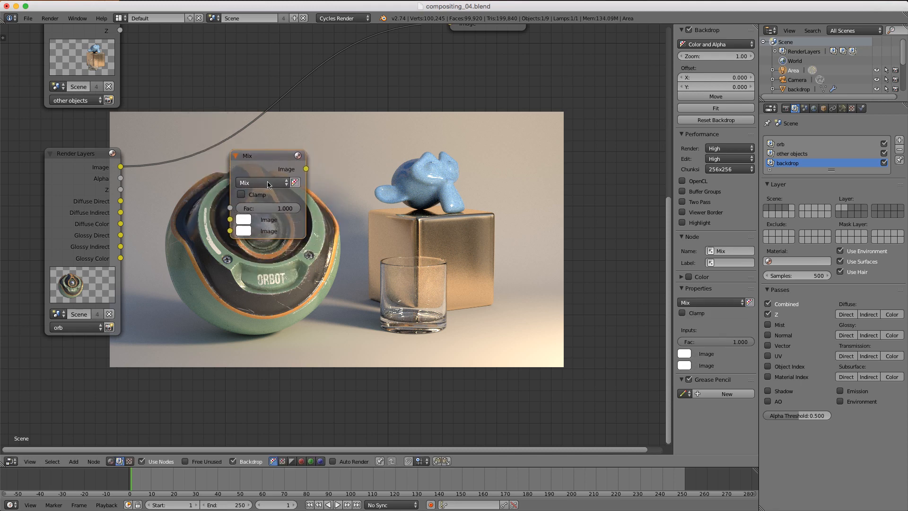
click(268, 184)
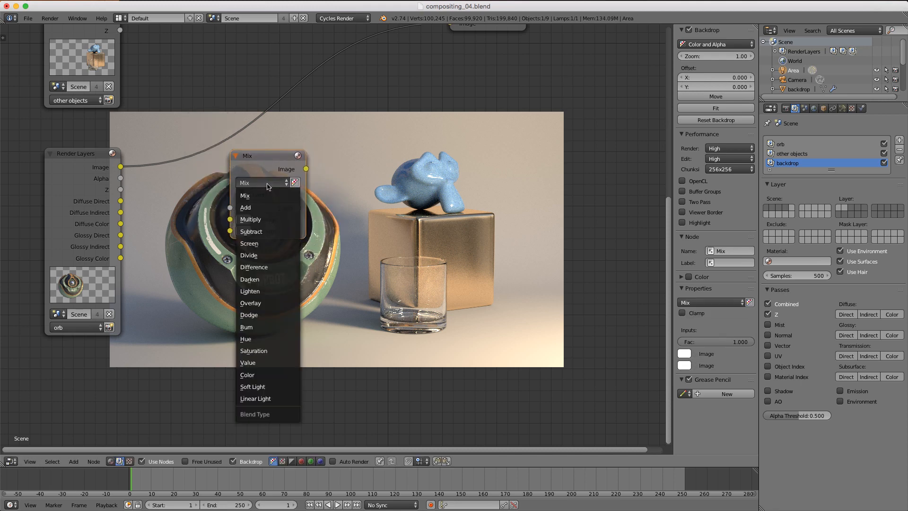
click(264, 208)
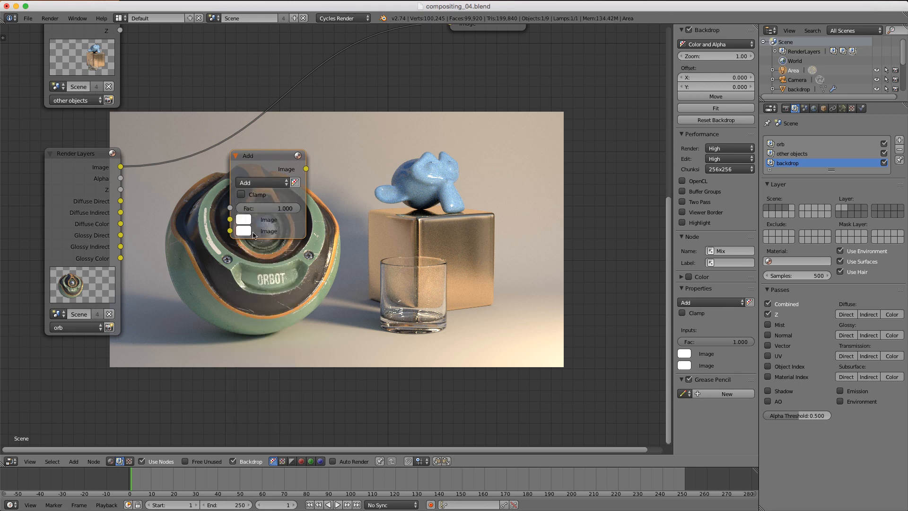
- Link Diffuse Direct and Diffuse Indirect into the Add node and preview its result in the backdrop
drag(124, 201, 130, 199)
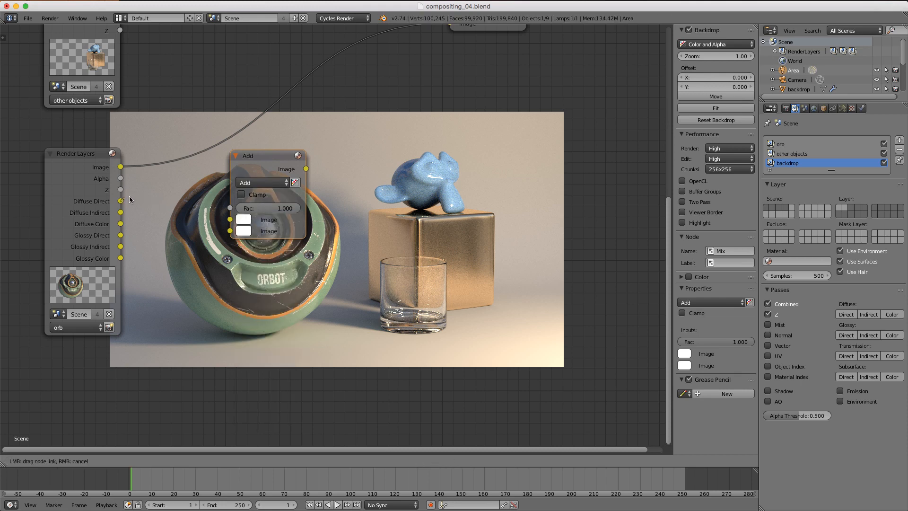
drag(185, 209, 229, 220)
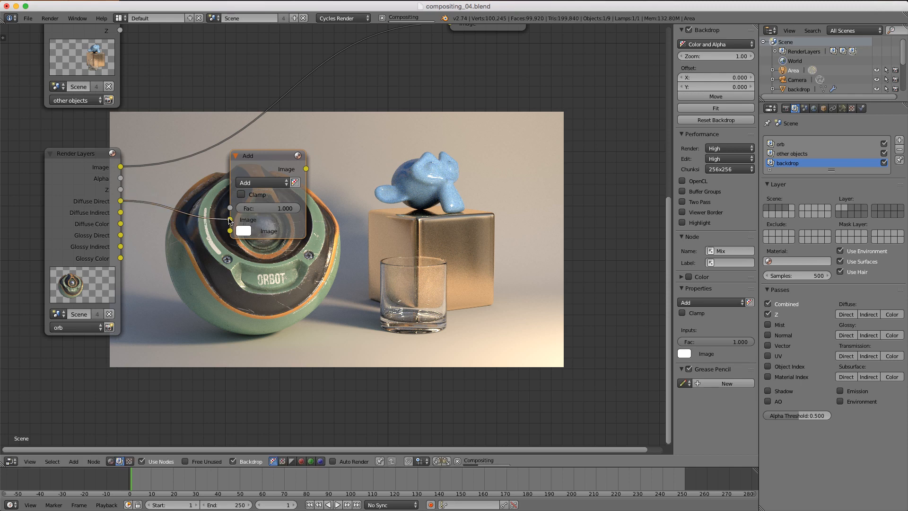
drag(122, 213, 230, 231)
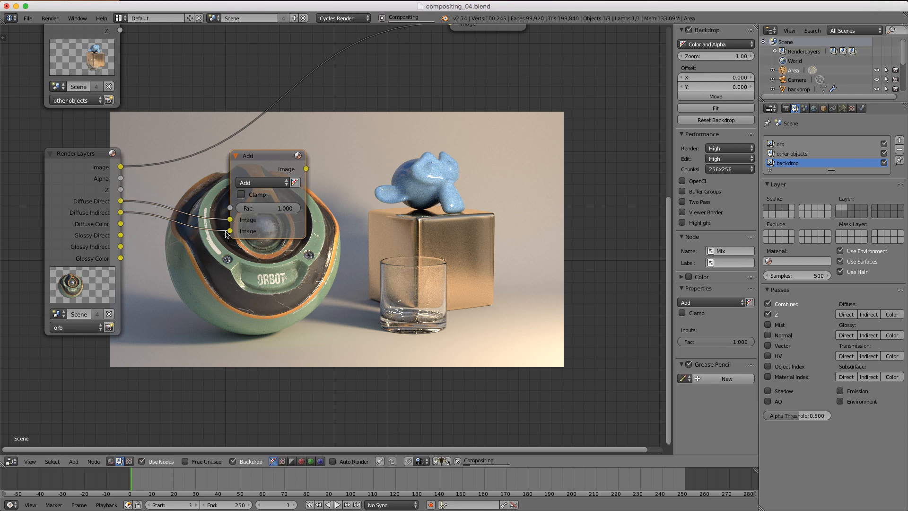
ctrl+shift+click(272, 159)
middle_drag(272, 159, 222, 52)
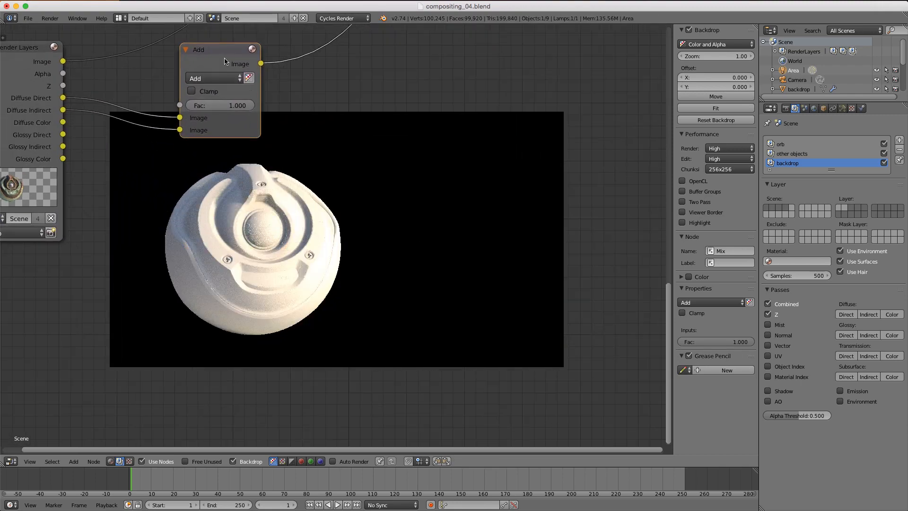
- Mute the Add node briefly to compare, then duplicate it as a Multiply node
key(m)
key(m)
middle_drag(226, 61, 222, 110)
key(shift+d)
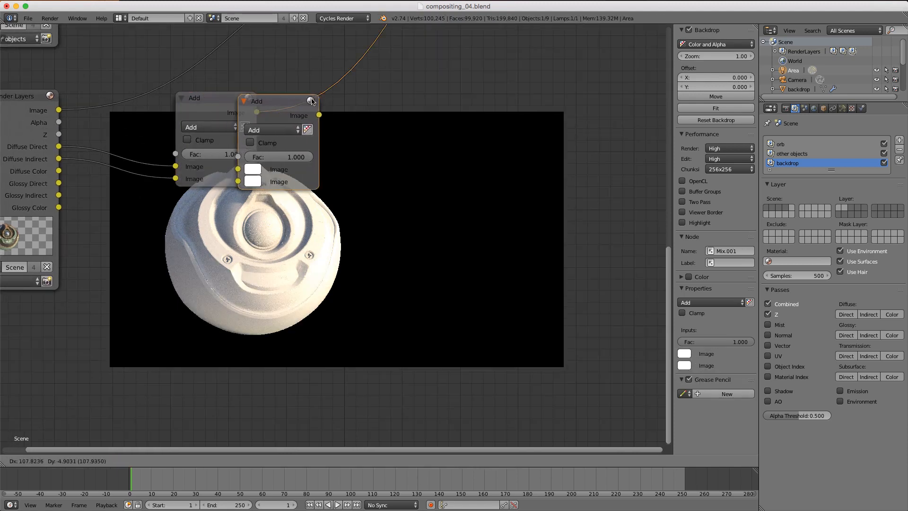
click(397, 110)
click(378, 141)
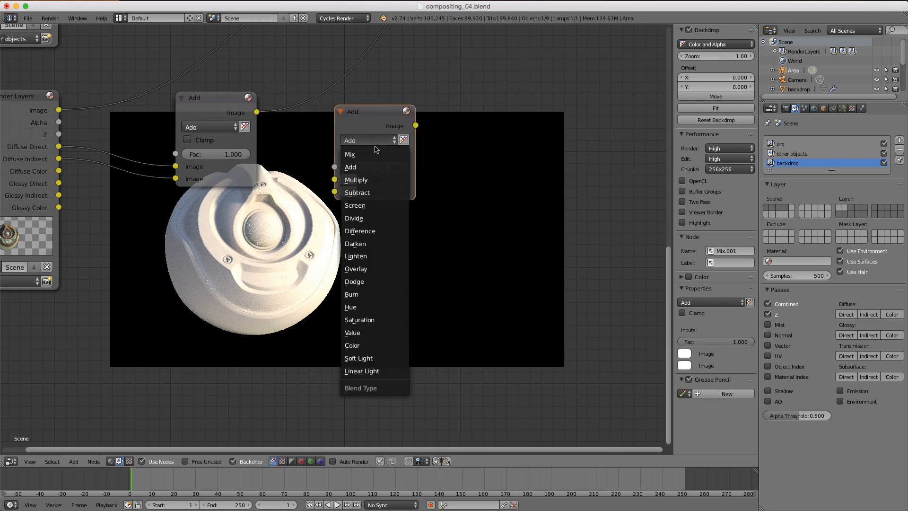
click(373, 180)
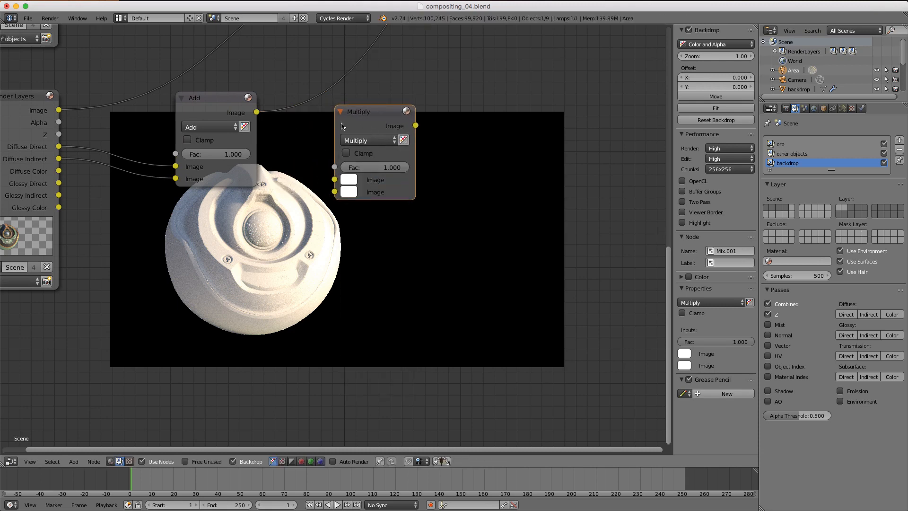
- Feed Diffuse Color and the Add result into the Multiply node, preview it, and frame both nodes
drag(58, 170, 335, 192)
drag(258, 114, 335, 179)
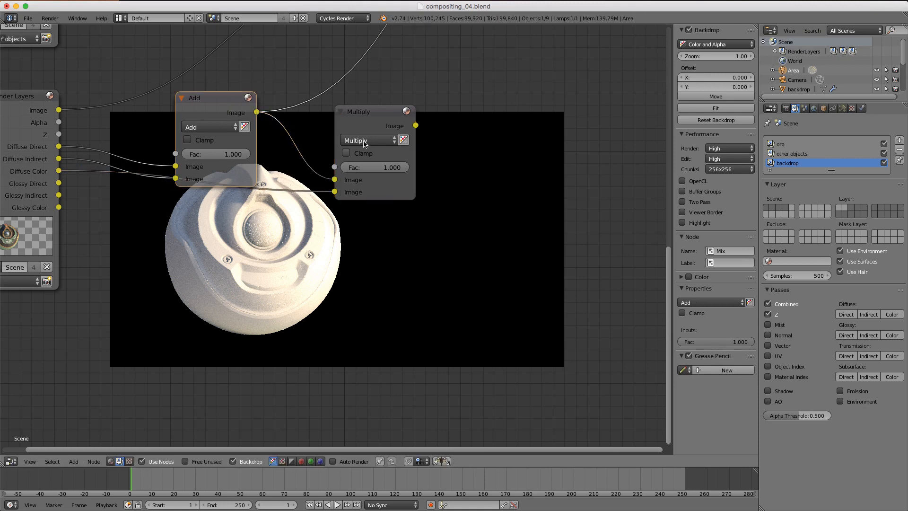
ctrl+shift+click(383, 114)
middle_drag(401, 111, 357, 117)
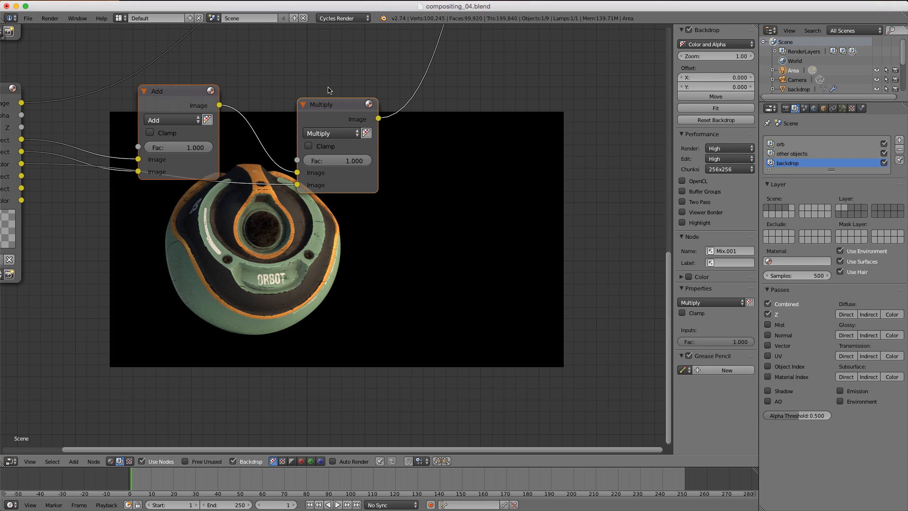
key(ctrl+j)
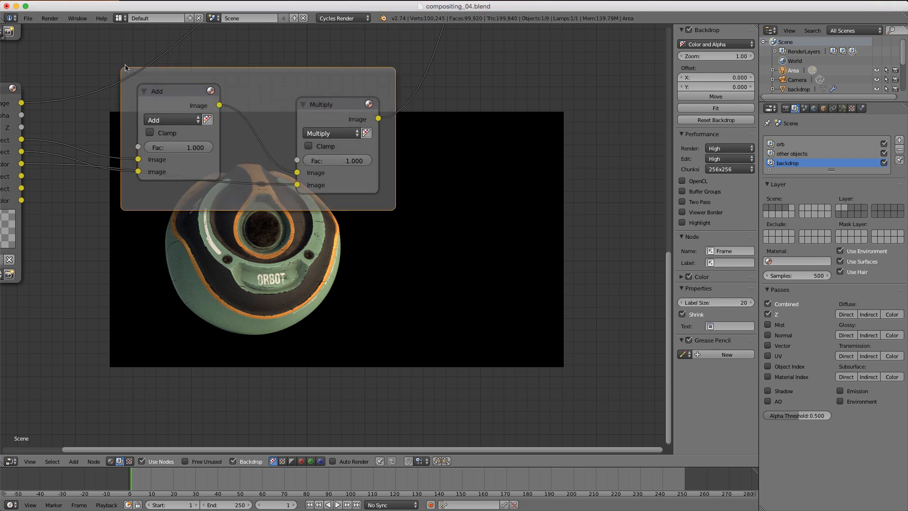
- Label the frame 'Orb - DIFFUSE' and tint it teal
click(724, 263)
text(Orb - DIFFUSE)
key(Return)
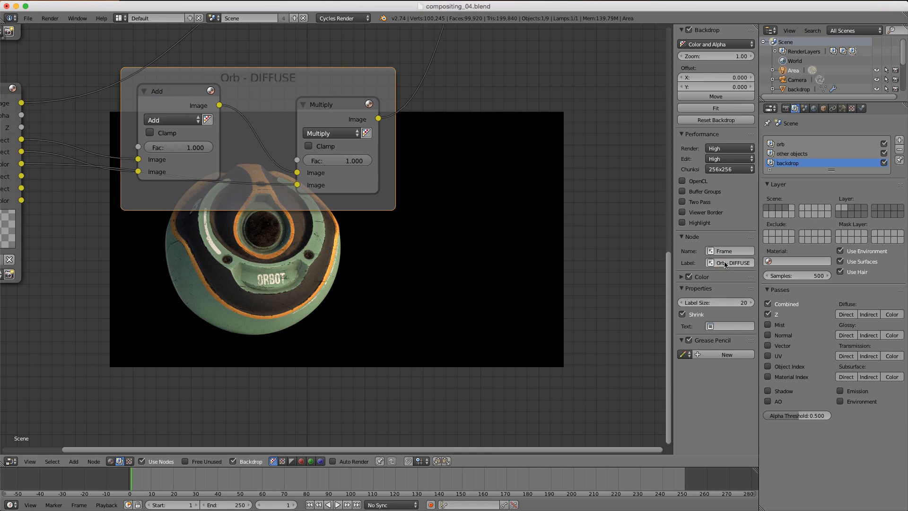
click(682, 277)
click(707, 298)
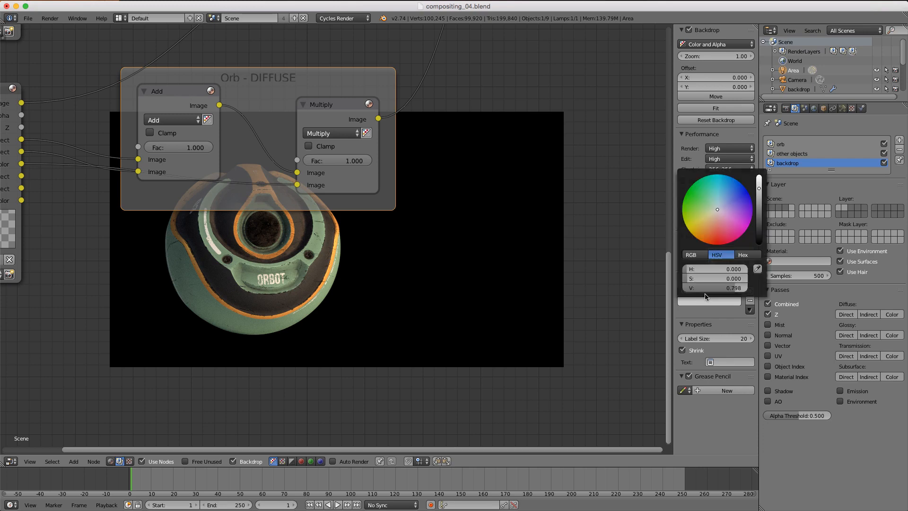
click(715, 201)
- Select the whole frame together with its Add and Multiply nodes
middle_drag(433, 148, 468, 166)
ctrl+middle_drag(469, 165, 434, 134)
scroll(242, 140, up, 2)
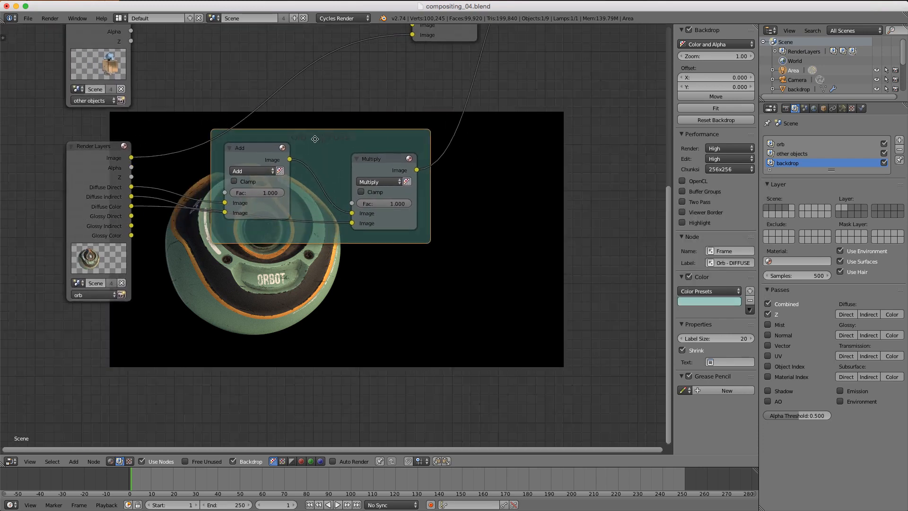
drag(165, 92, 461, 261)
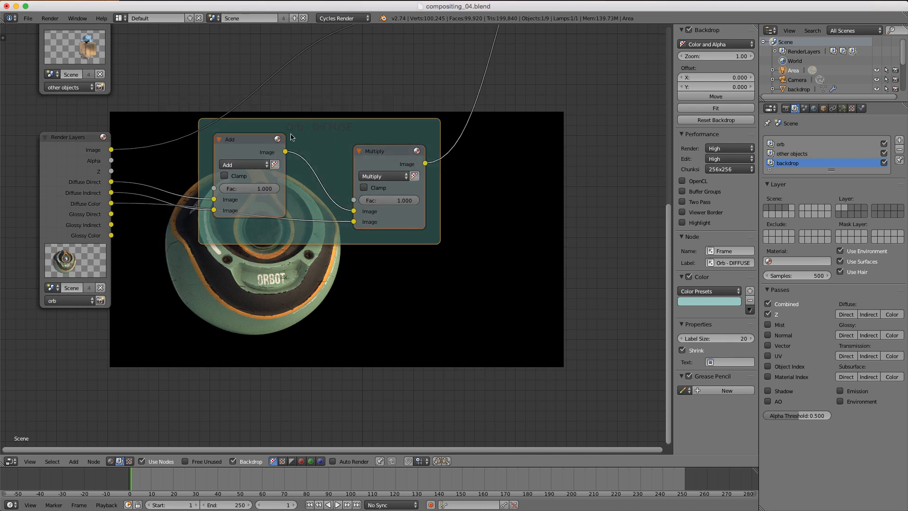
- Duplicate the diffuse frame, relabel the copy 'Orb - GLOSSY' and tint it blue
key(shift+d)
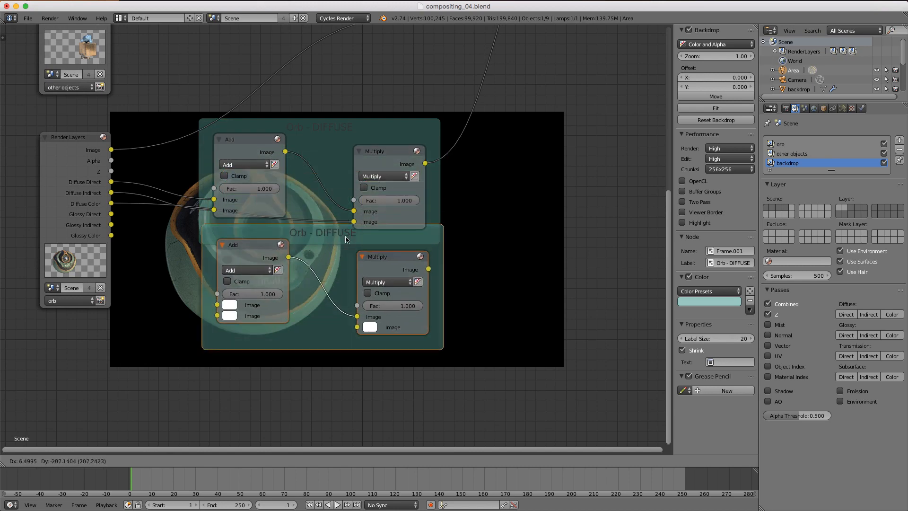
click(731, 263)
drag(729, 263, 769, 261)
text(GLOSSY)
key(Return)
click(710, 301)
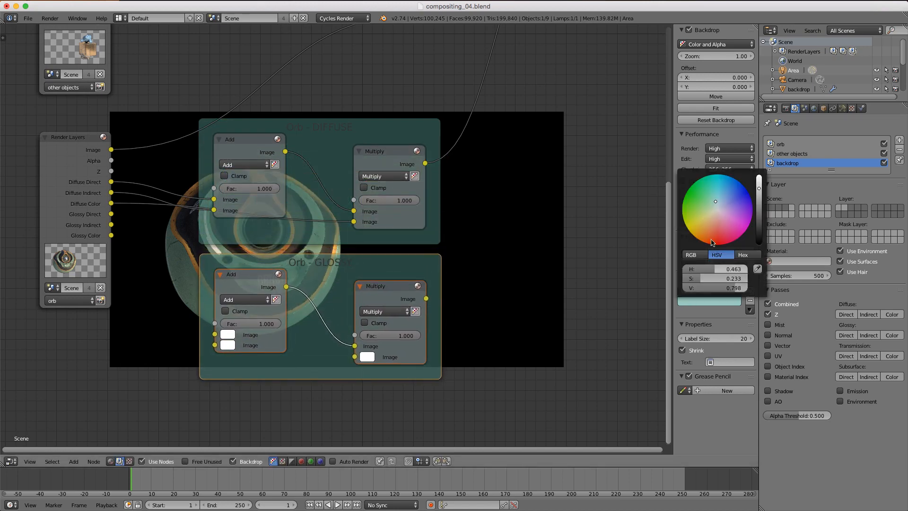
click(725, 203)
- Wire Glossy Direct into the glossy Add node and Glossy Color into the glossy Multiply
middle_drag(124, 187, 126, 153)
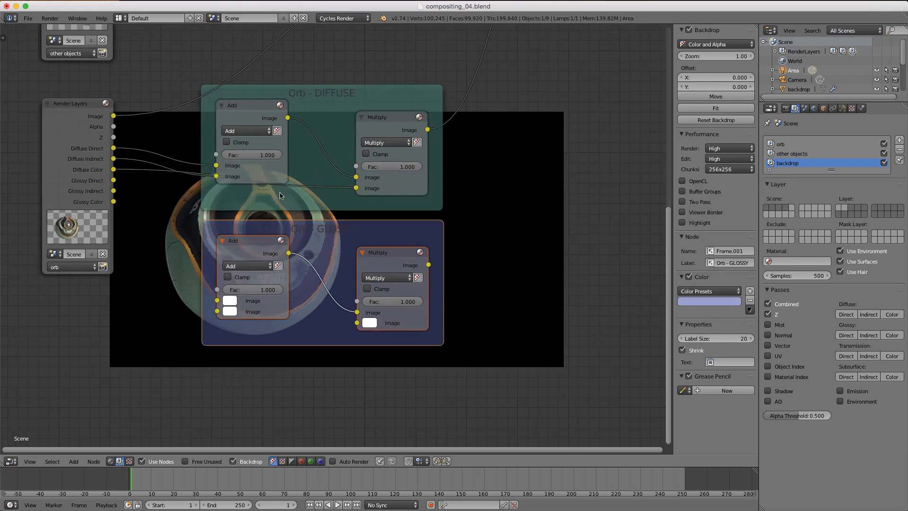
drag(115, 182, 217, 300)
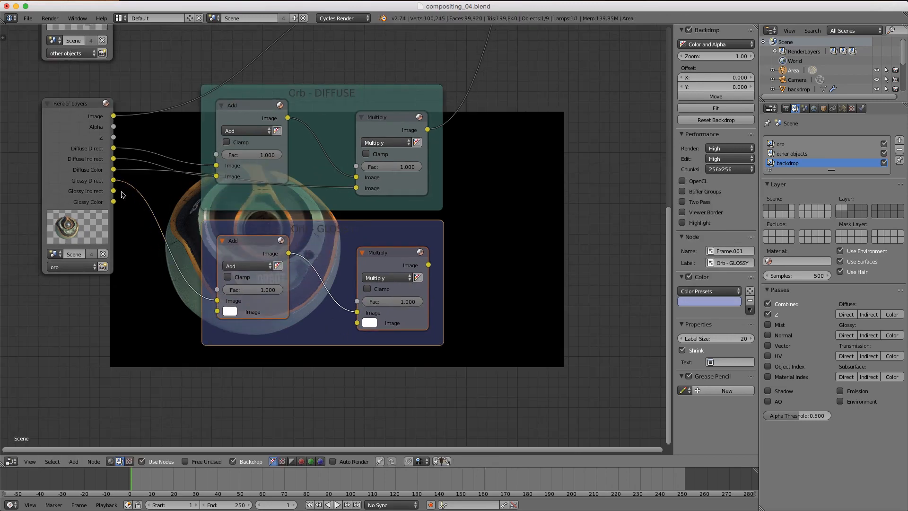
drag(113, 190, 213, 312)
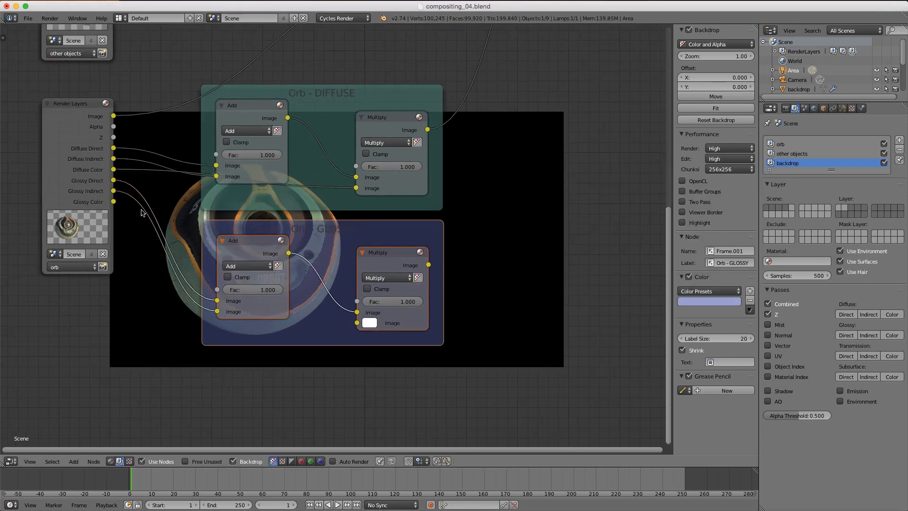
drag(114, 202, 357, 323)
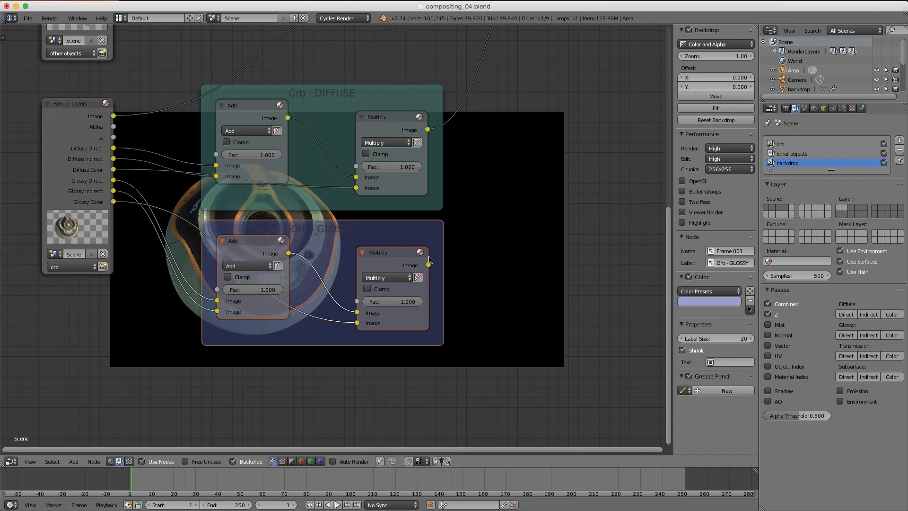
- Mute and unmute the glossy Add node to compare the glossy orb result
click(267, 245)
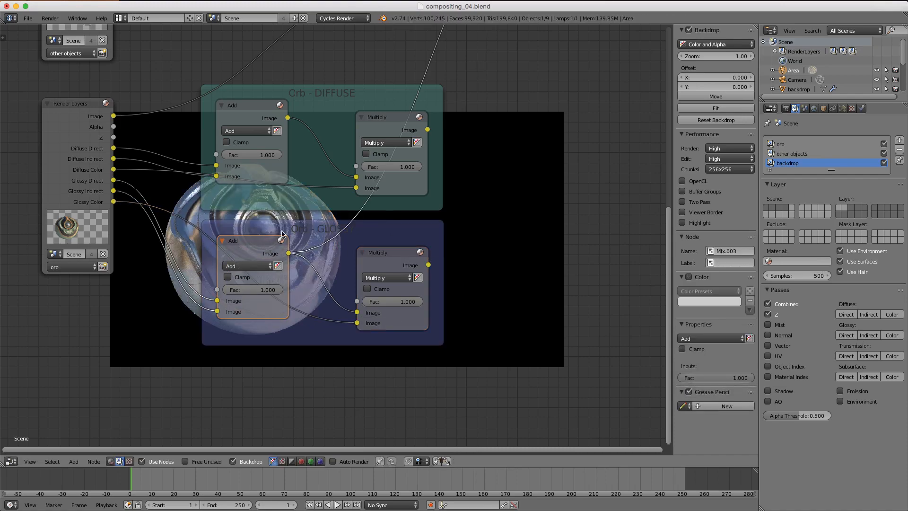
middle_drag(367, 210, 505, 140)
middle_drag(433, 186, 518, 142)
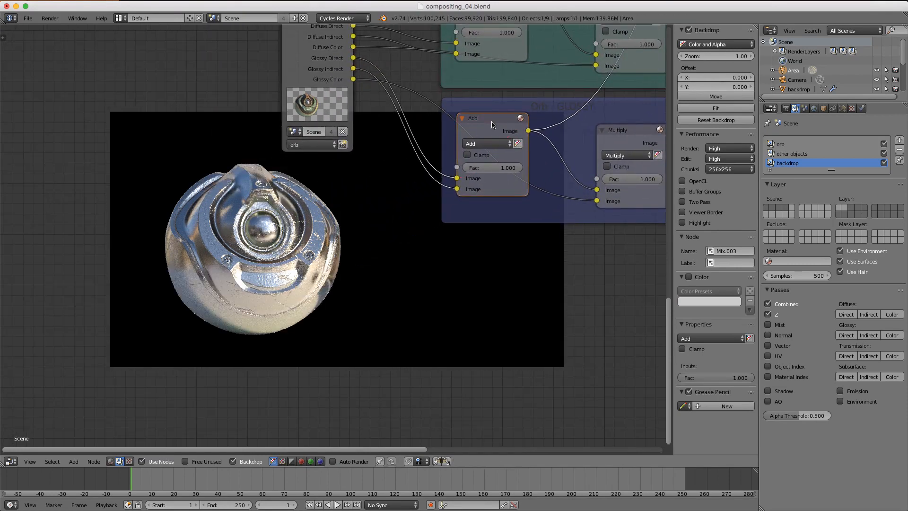
key(m)
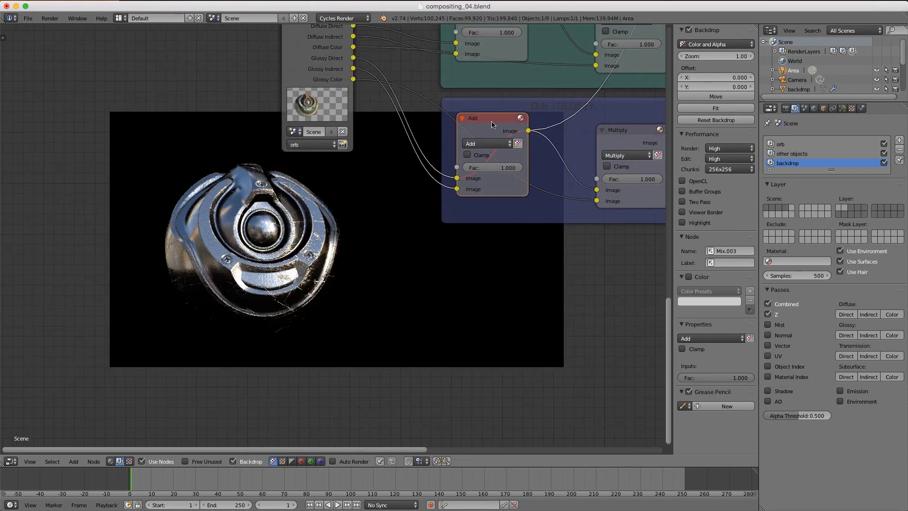
key(m)
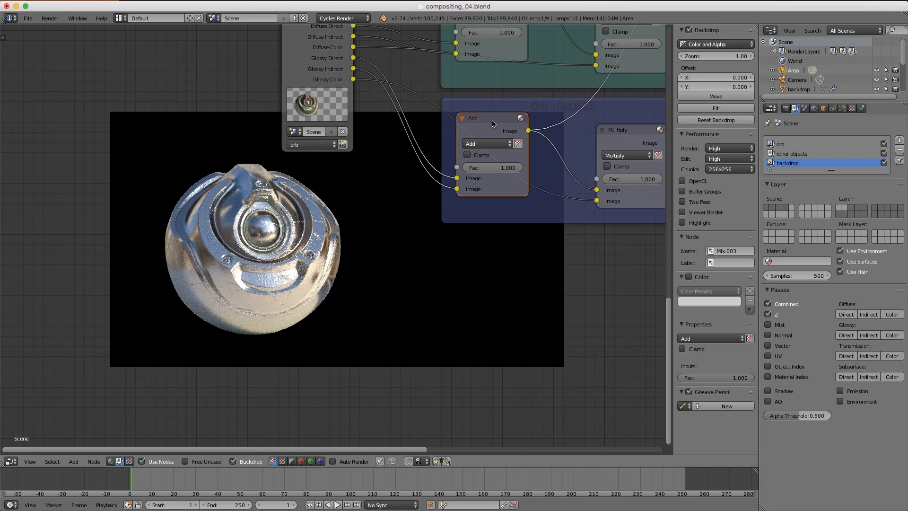
middle_drag(492, 121, 407, 92)
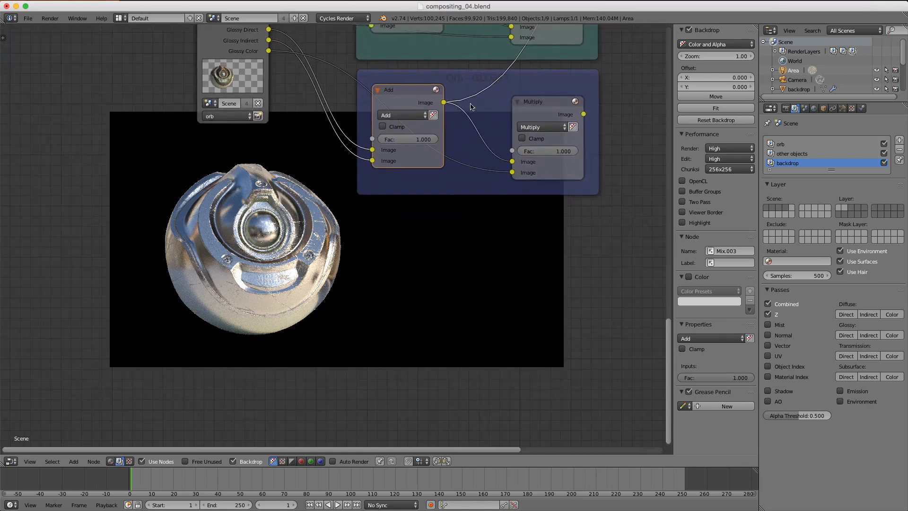
- Preview the glossy Multiply output and zoom out to show both node frames
ctrl+shift+click(544, 108)
scroll(544, 108, down, 2)
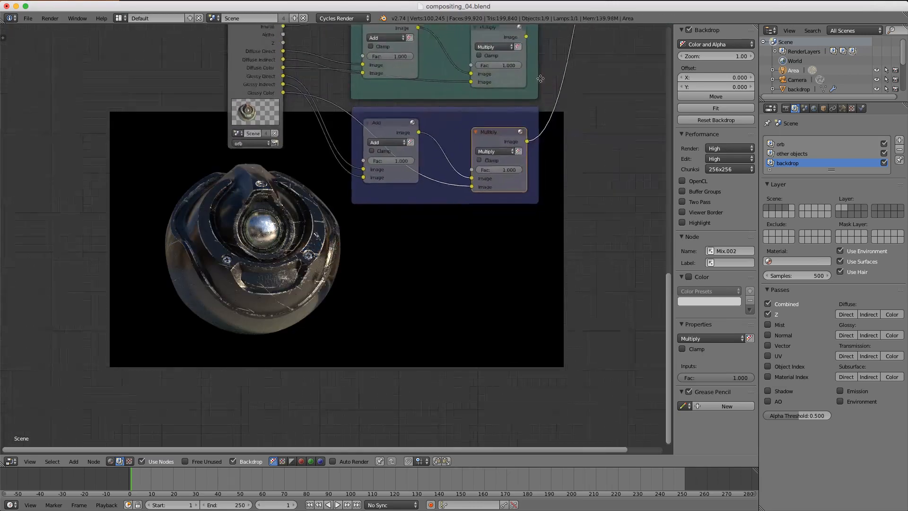
middle_drag(544, 108, 537, 211)
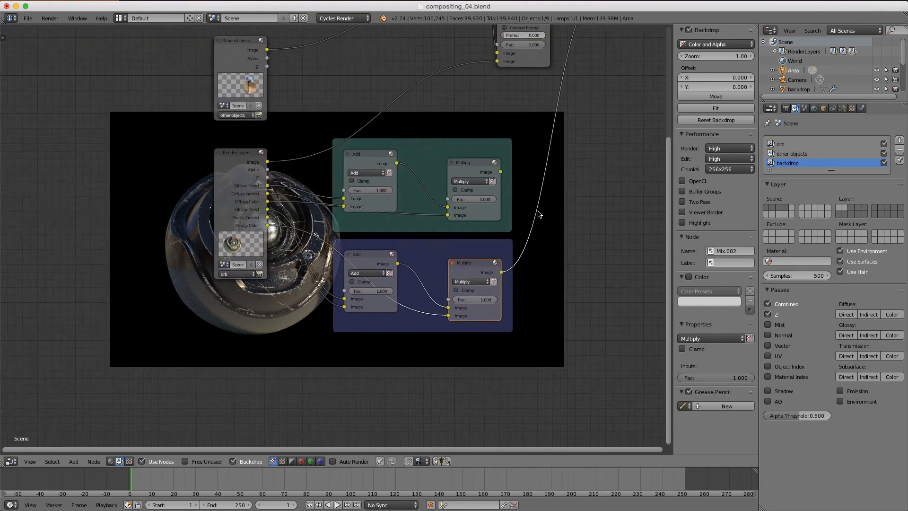
scroll(551, 178, up, 1)
- Insert a Mix node set to Add after the glossy Multiply node
key(shift+a)
click(581, 173)
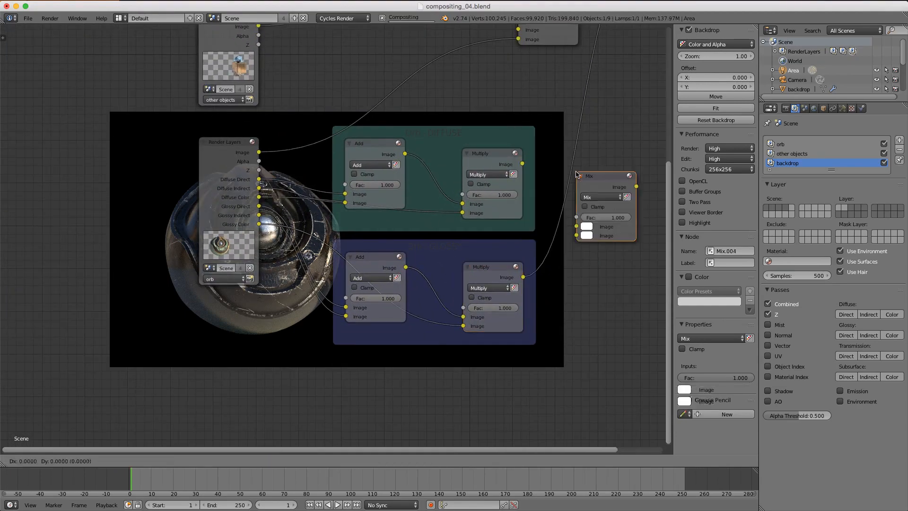
click(582, 153)
middle_drag(584, 150, 440, 159)
scroll(581, 153, up, 1)
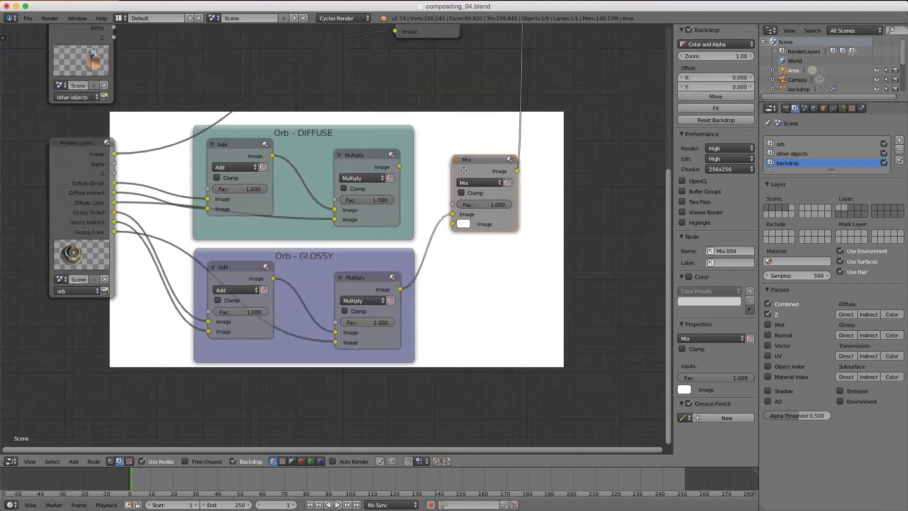
click(487, 179)
click(480, 197)
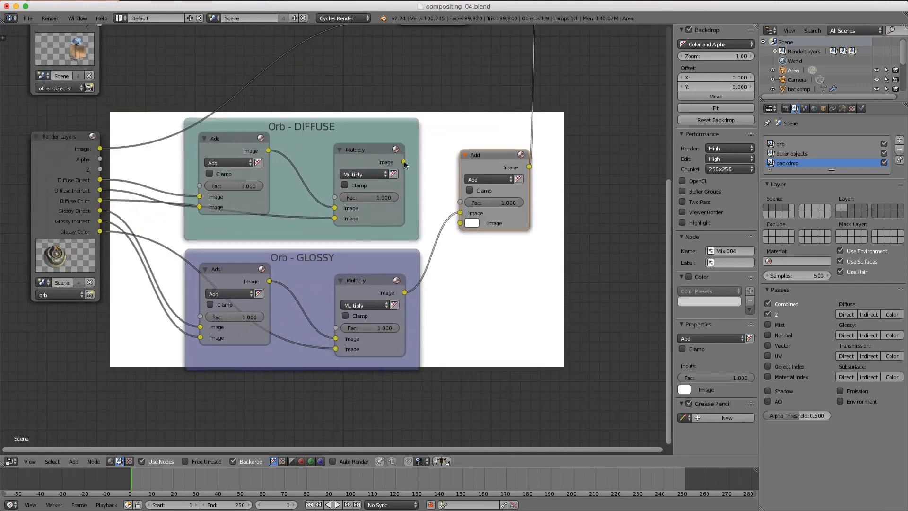
- Connect the diffuse Multiply output into the new Add node and preview the combined orb
drag(404, 160, 459, 213)
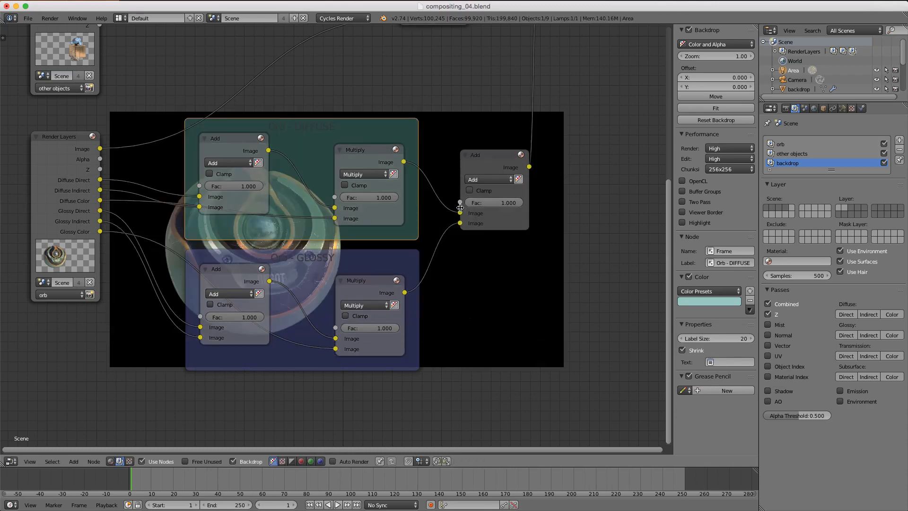
scroll(422, 204, down, 3)
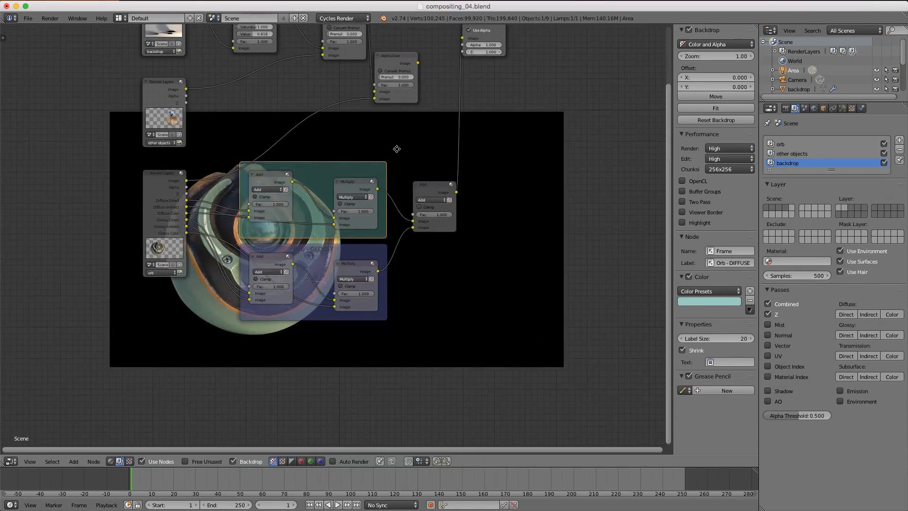
middle_drag(395, 148, 589, 145)
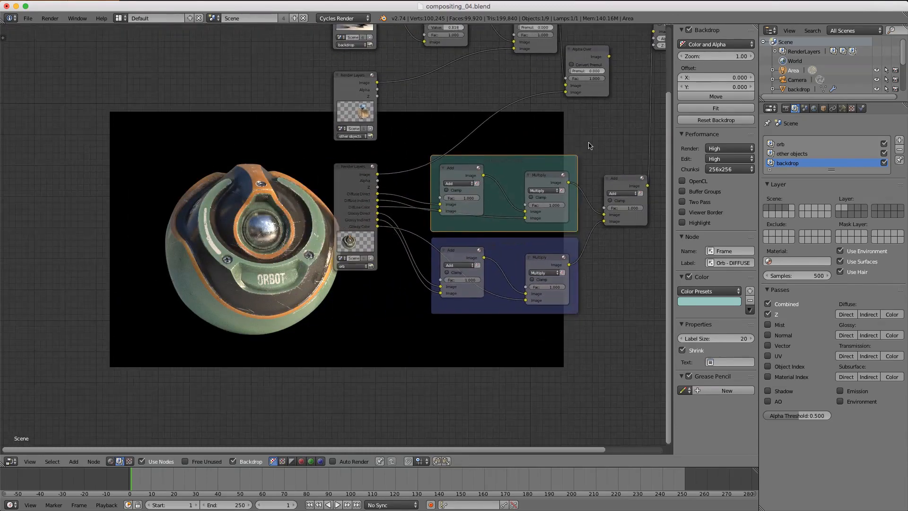
click(358, 171)
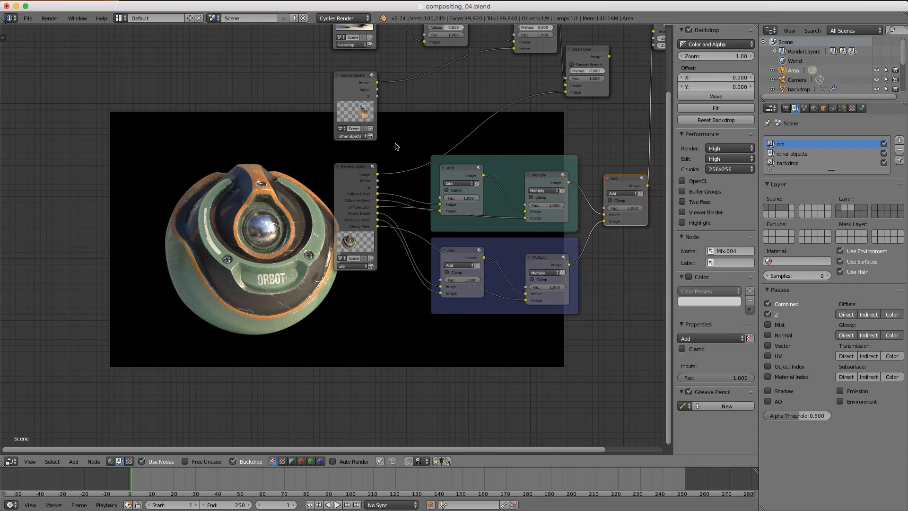
ctrl+shift+click(615, 179)
- Feed the combined Add result into Alpha Over's second Image input and shift Alpha Over right
middle_drag(620, 164, 501, 204)
scroll(520, 213, up, 3)
drag(570, 224, 471, 110)
middle_drag(502, 75, 437, 154)
drag(433, 139, 468, 140)
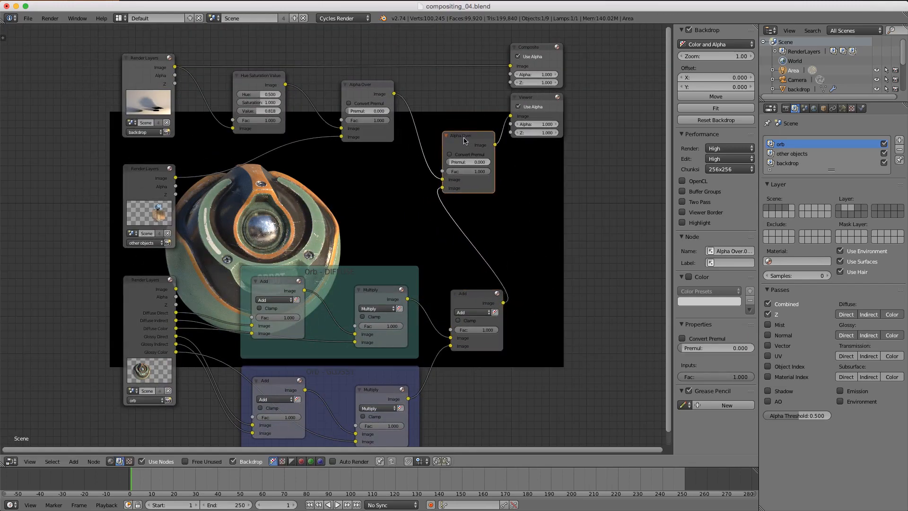
middle_drag(465, 140, 557, 104)
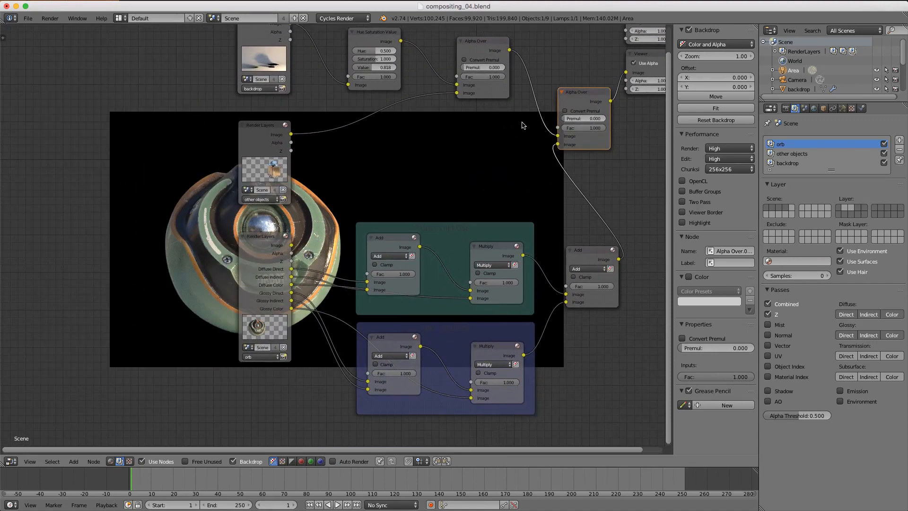
middle_drag(426, 178, 472, 140)
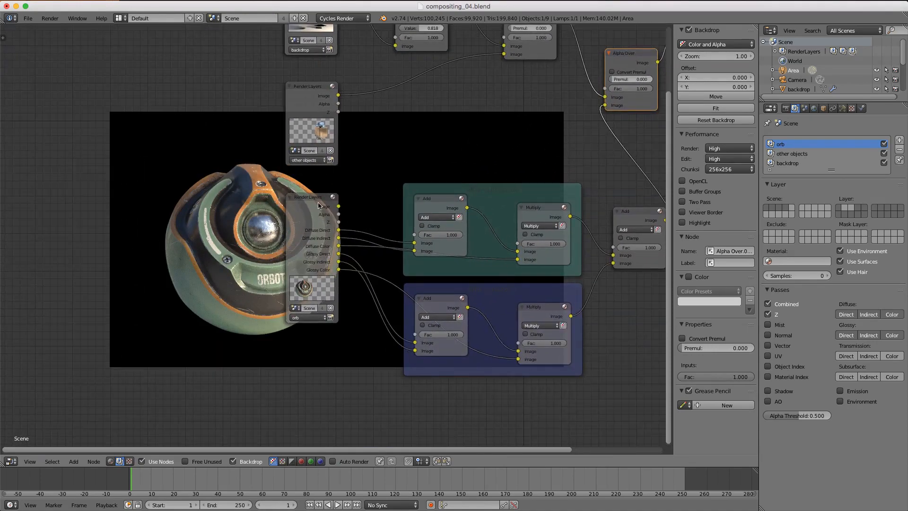
ctrl+shift+click(319, 205)
ctrl+shift+click(319, 205)
ctrl+shift+click(318, 206)
ctrl+shift+click(318, 205)
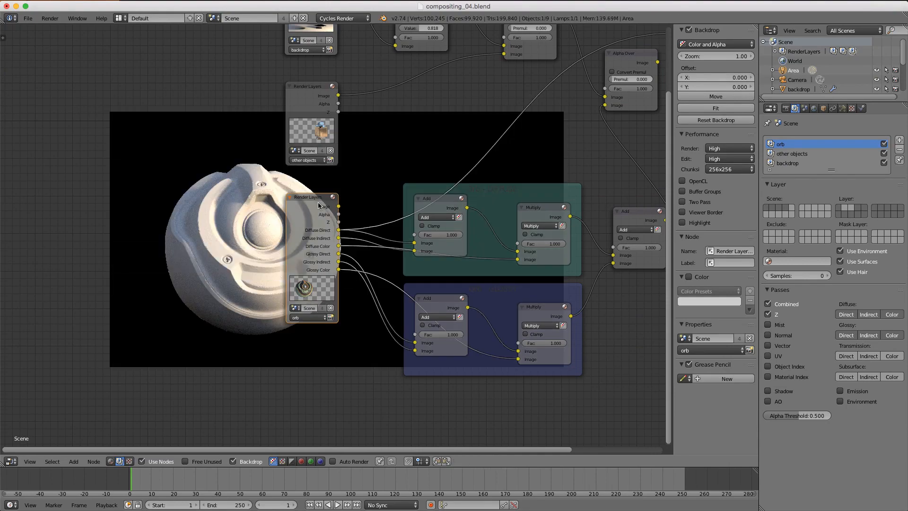
ctrl+shift+click(319, 206)
ctrl+shift+click(319, 205)
ctrl+shift+click(318, 206)
ctrl+shift+click(318, 205)
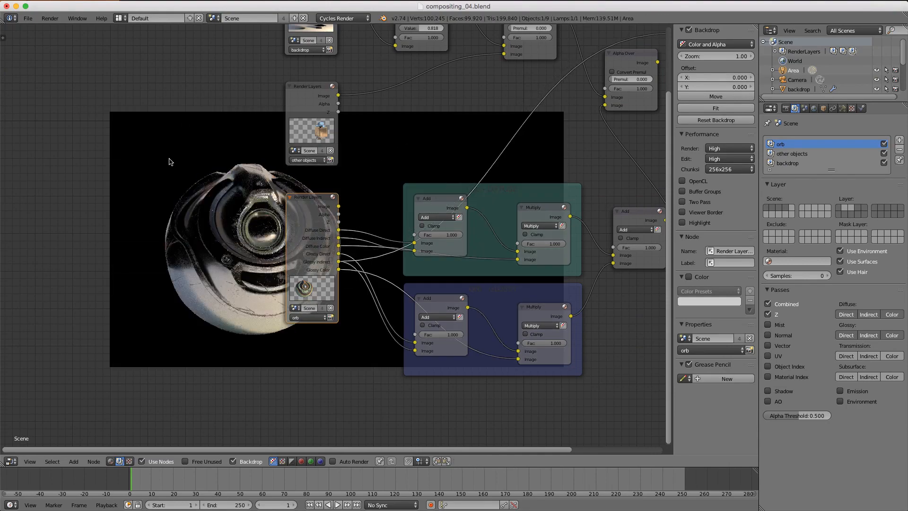
middle_drag(490, 122, 442, 168)
ctrl+shift+click(589, 107)
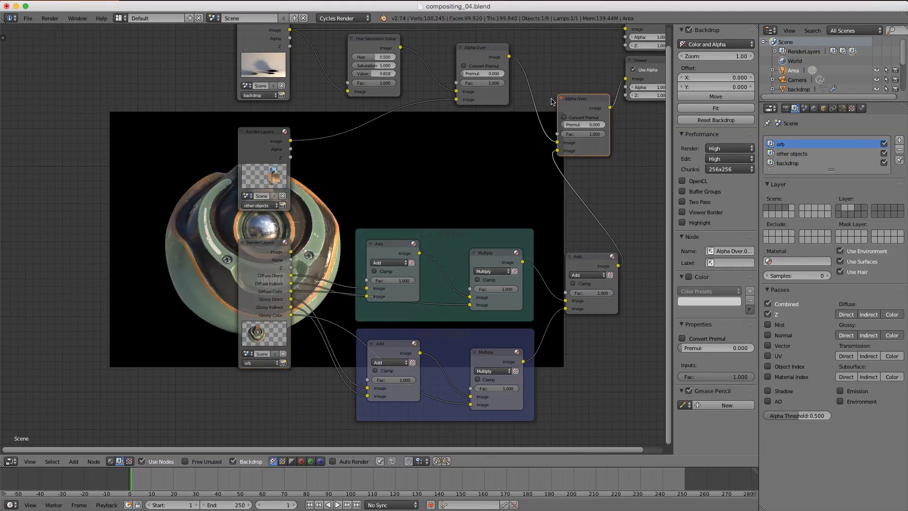
- Plug the orb's Alpha pass into Alpha Over's Fac and preview the Alpha Over result
ctrl+shift+click(269, 246)
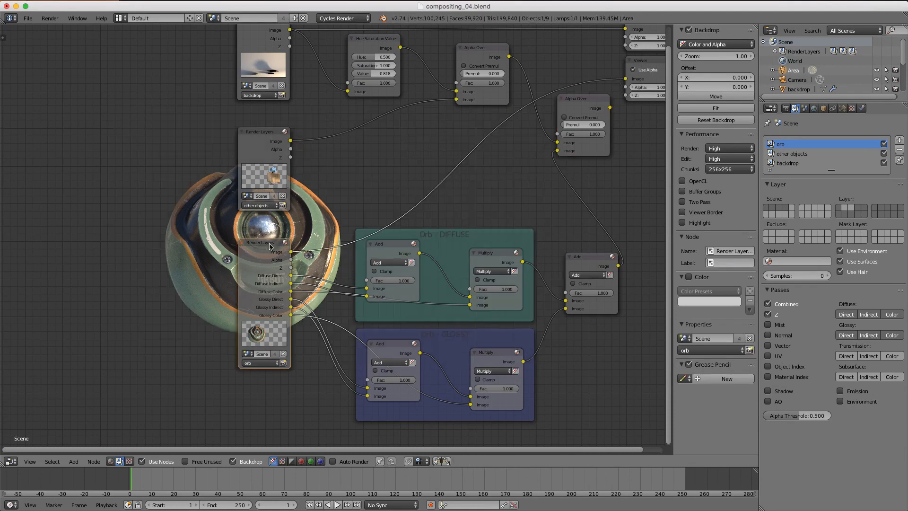
ctrl+shift+click(270, 246)
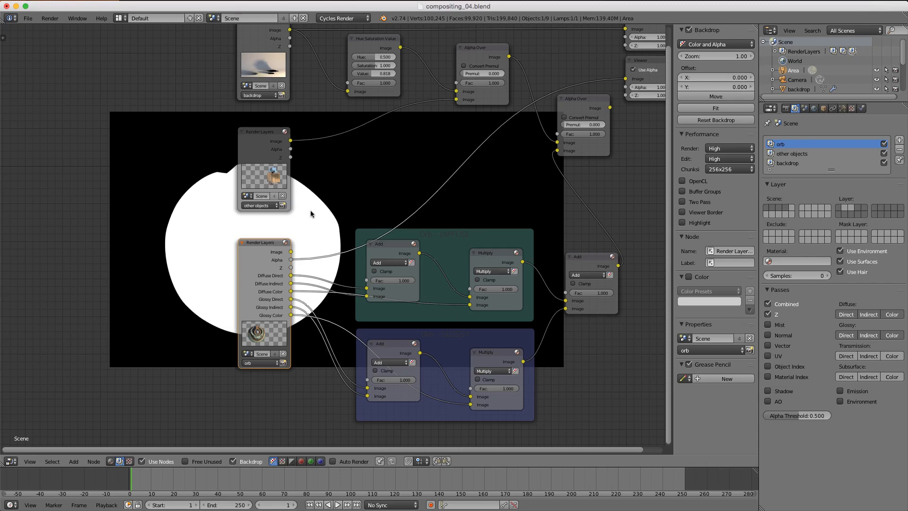
drag(291, 259, 556, 135)
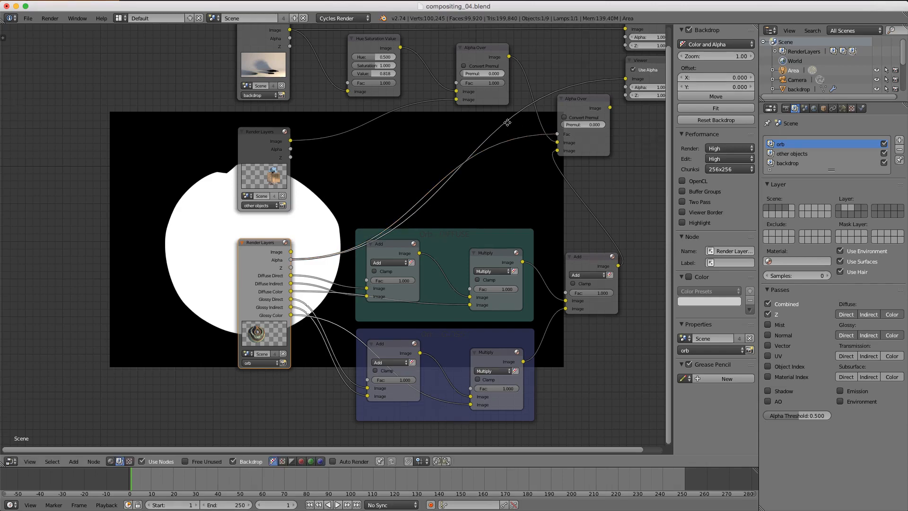
middle_drag(497, 94, 299, 180)
scroll(299, 179, up, 2)
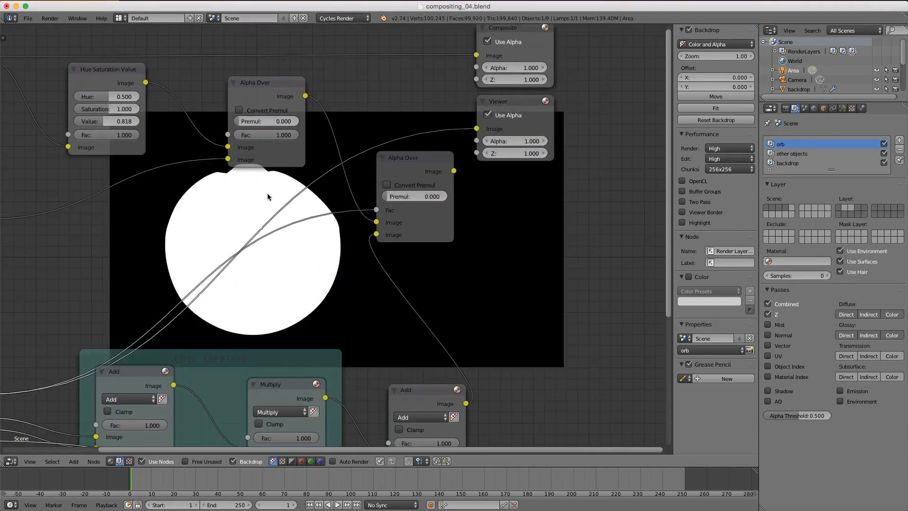
click(382, 225)
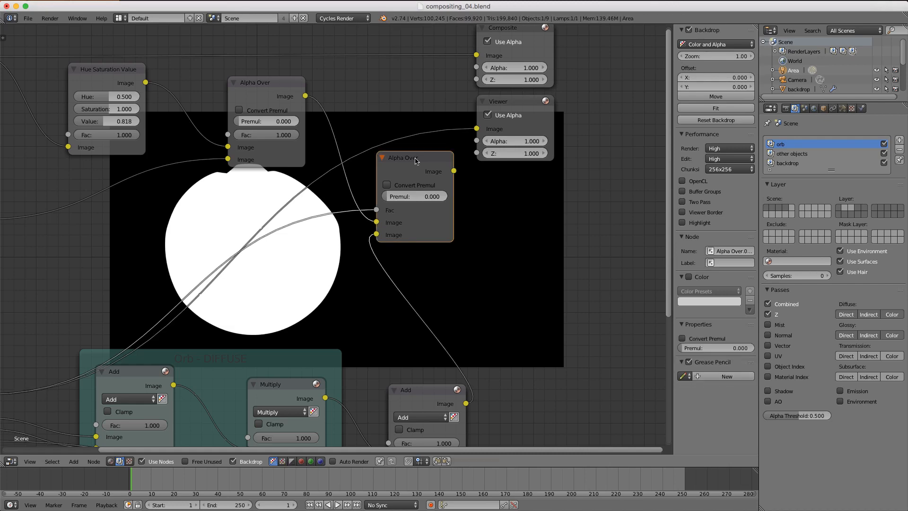
ctrl+shift+click(416, 161)
scroll(416, 160, down, 2)
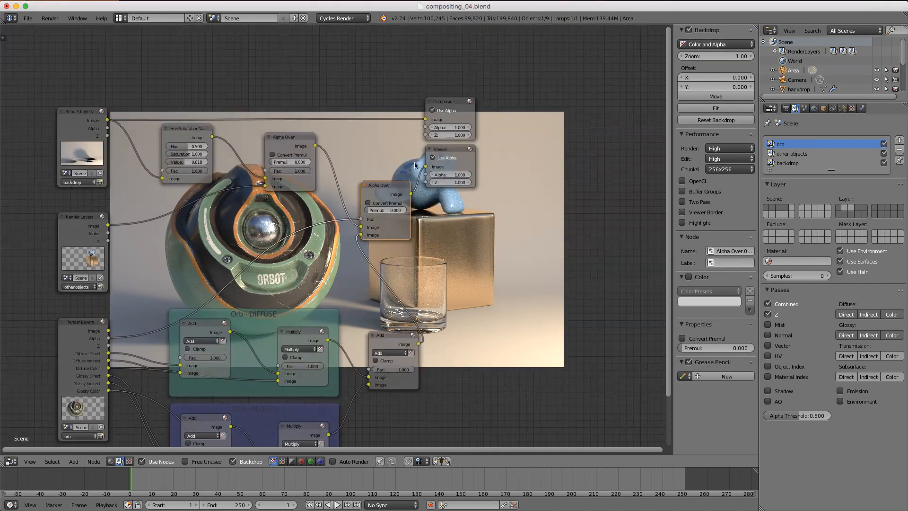
- Move Alpha Over, Viewer and Composite further right, then pan to the Orb DIFFUSE and GLOSSY frames
shift+click(431, 159)
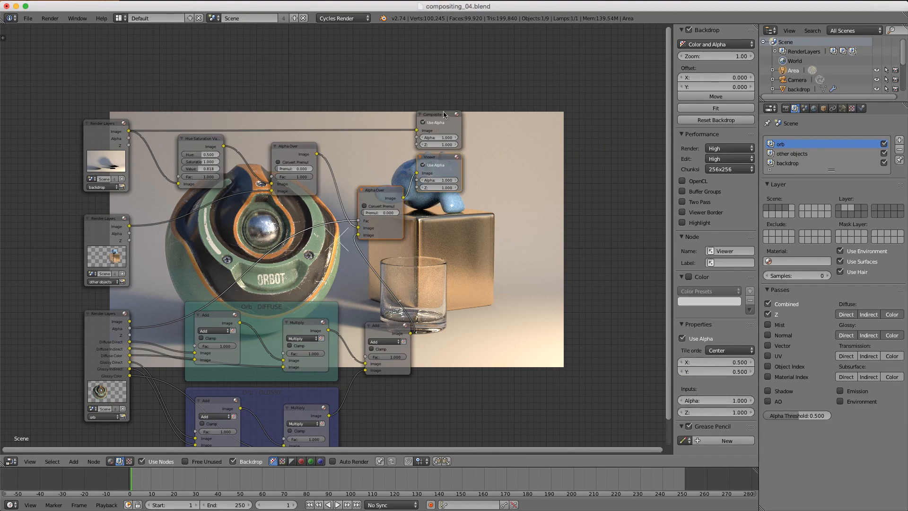
shift+click(446, 115)
key(g)
click(551, 126)
scroll(412, 220, down, 2)
middle_drag(413, 220, 426, 198)
scroll(427, 198, up, 3)
middle_drag(375, 240, 481, 150)
scroll(461, 163, up, 5)
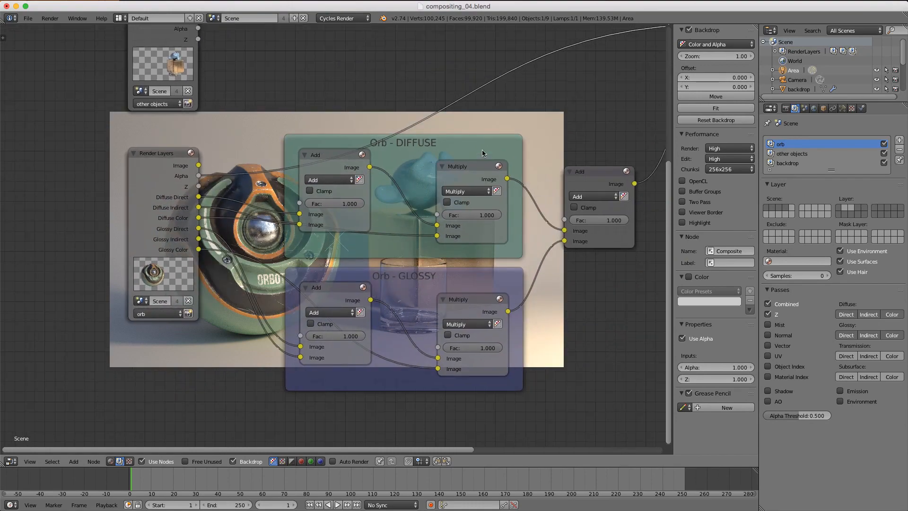
- Try Fac values 2 and 3 on the diffuse Add node, then restore it to 1
middle_drag(474, 93, 490, 259)
scroll(487, 256, up, 2)
scroll(521, 225, up, 1)
middle_drag(521, 226, 172, 189)
middle_drag(369, 374, 355, 350)
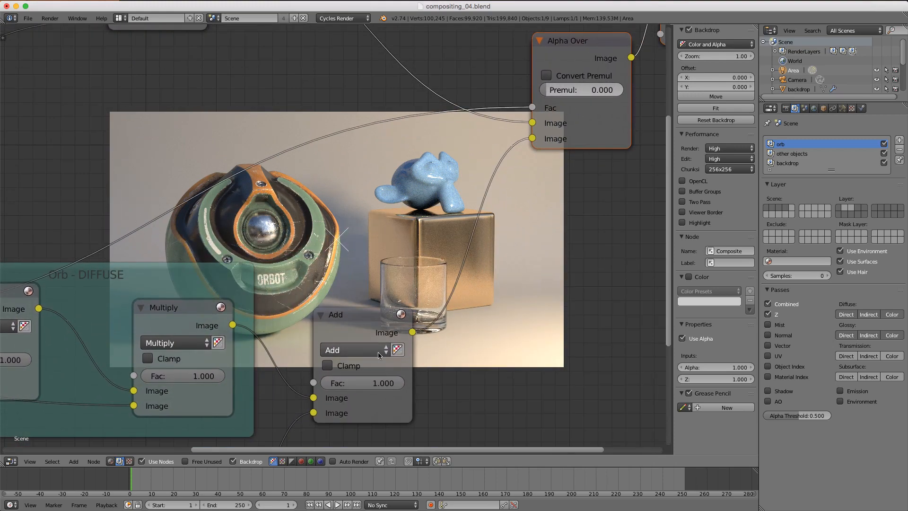
click(364, 381)
text(2)
key(Return)
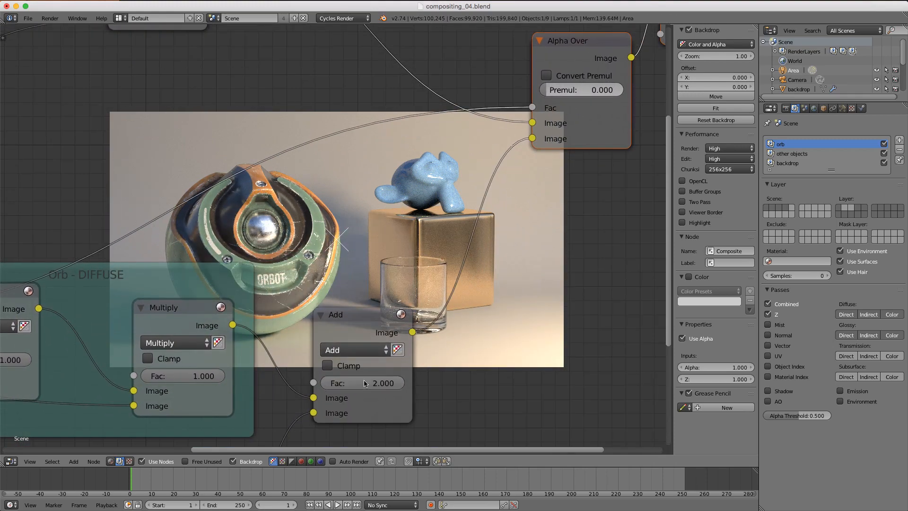
click(363, 380)
text(3)
key(Return)
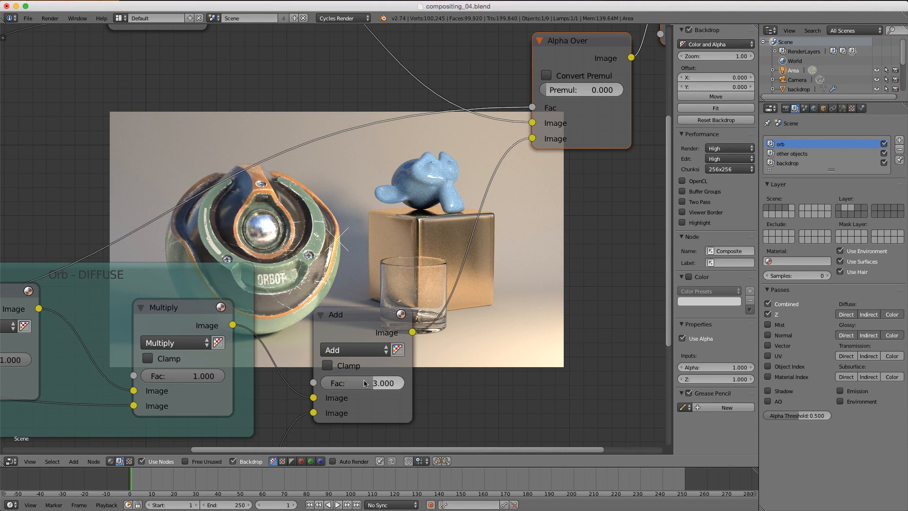
click(363, 381)
text(1)
key(Return)
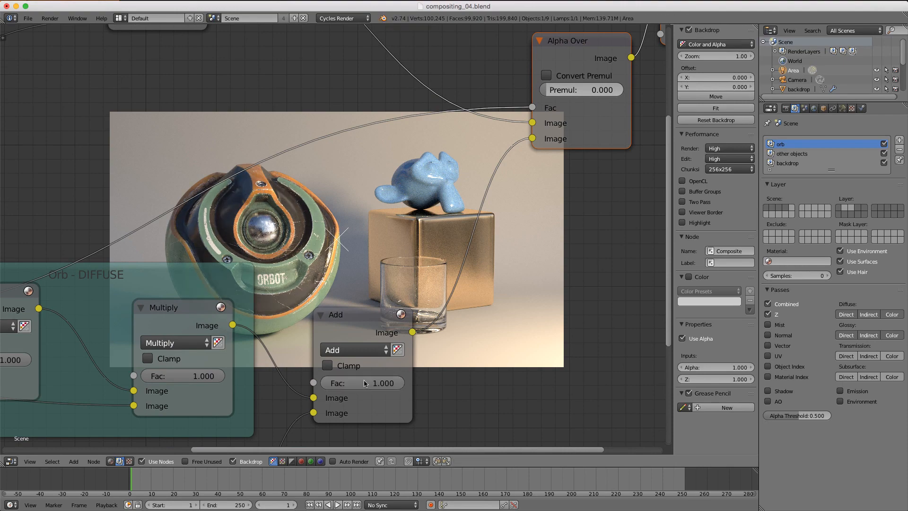
- Test lower Fac values on the glossy Multiply node, preview the glossy Add, then restore Fac to 1
middle_drag(345, 398, 659, 273)
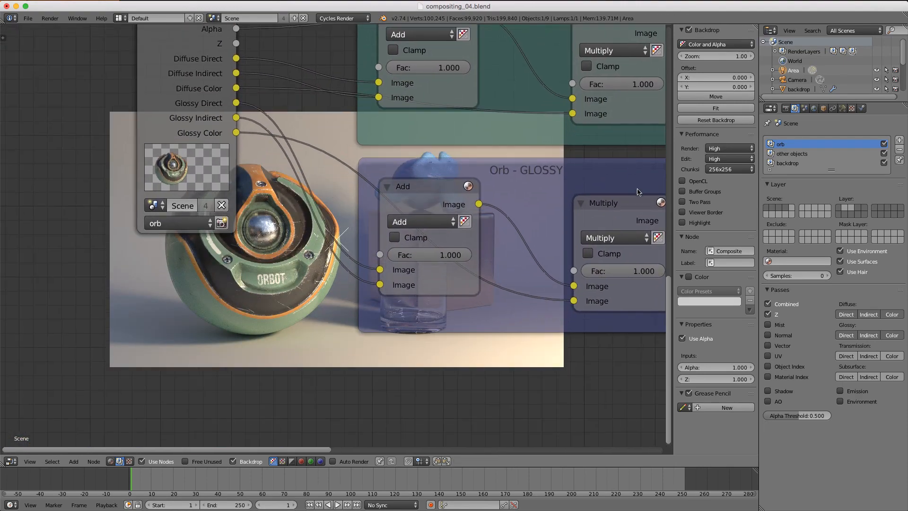
drag(658, 271, 635, 271)
click(635, 271)
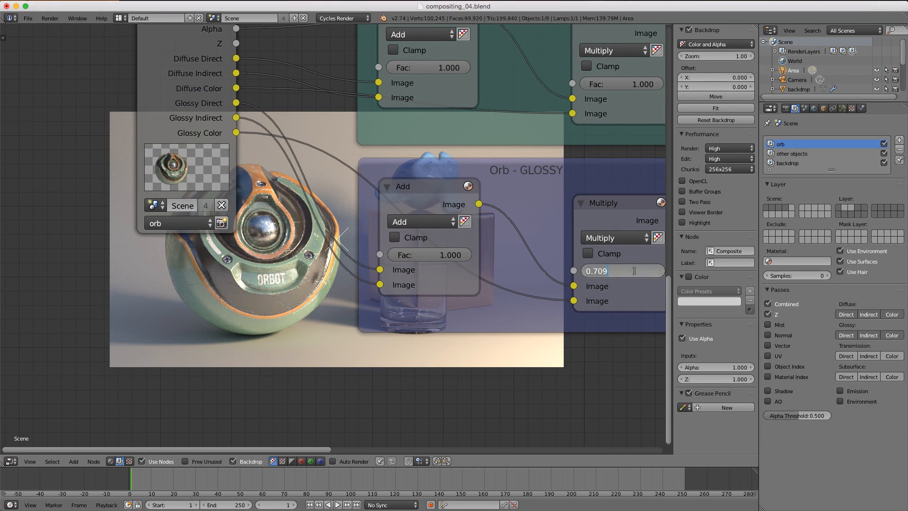
text(1)
key(Return)
drag(635, 271, 597, 272)
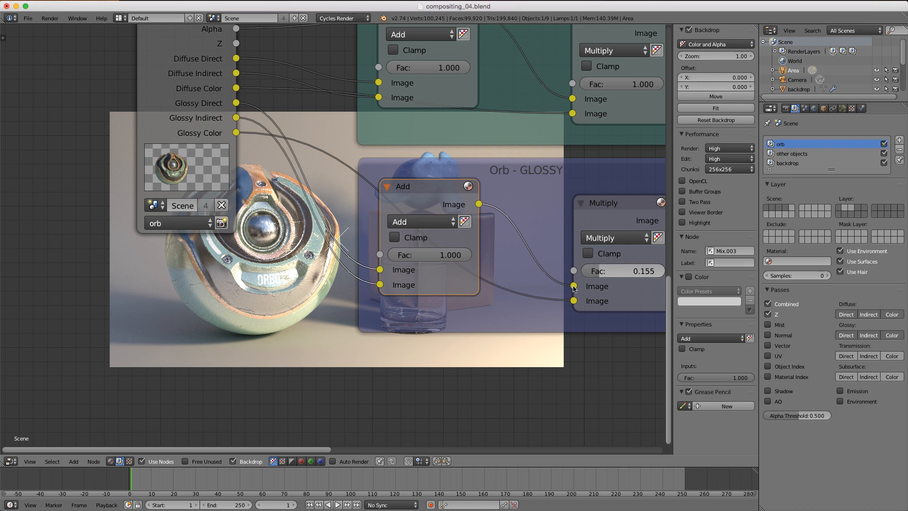
ctrl+shift+click(436, 193)
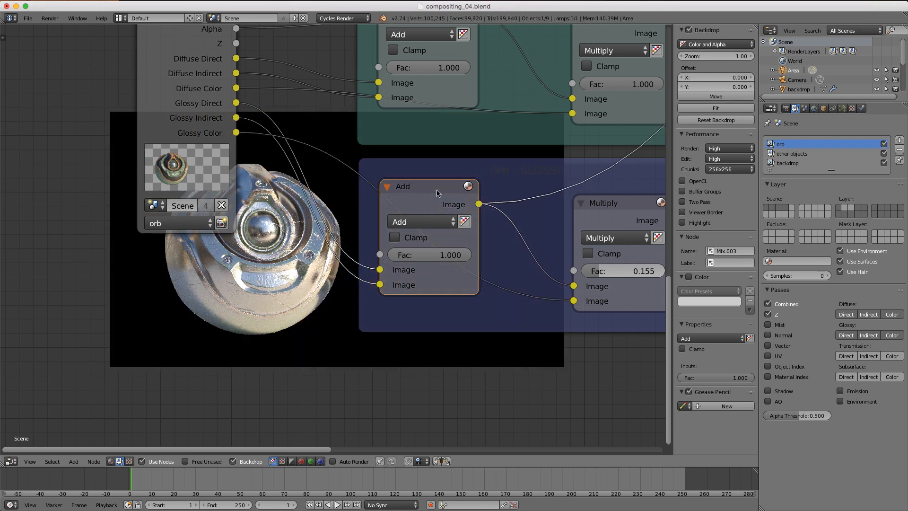
middle_drag(436, 193, 369, 182)
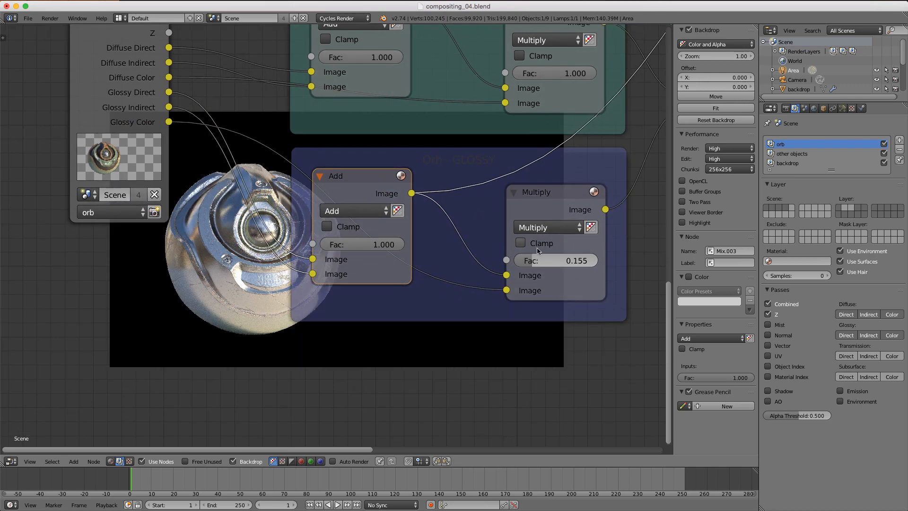
double_click(546, 261)
text(1)
key(Return)
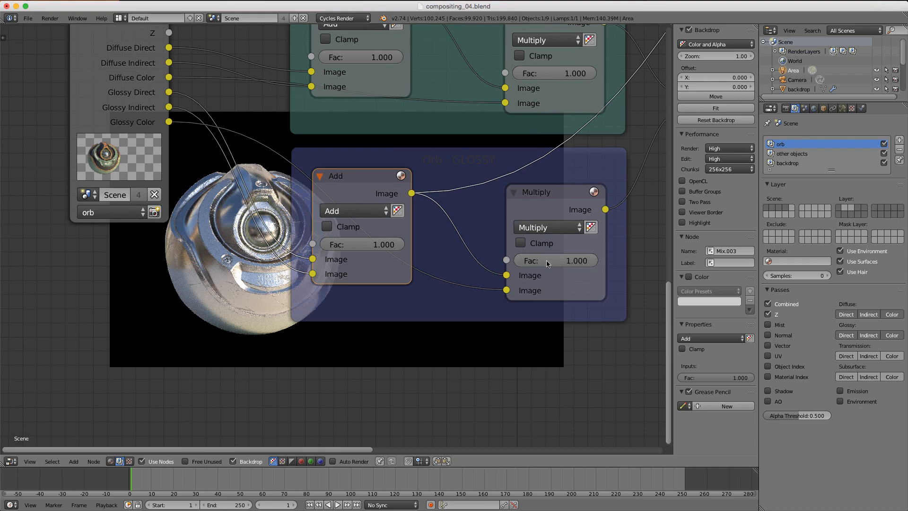
- Set the combining Add node's Fac to 0.5 and preview the full composited scene
scroll(547, 261, down, 1)
middle_drag(645, 117, 419, 260)
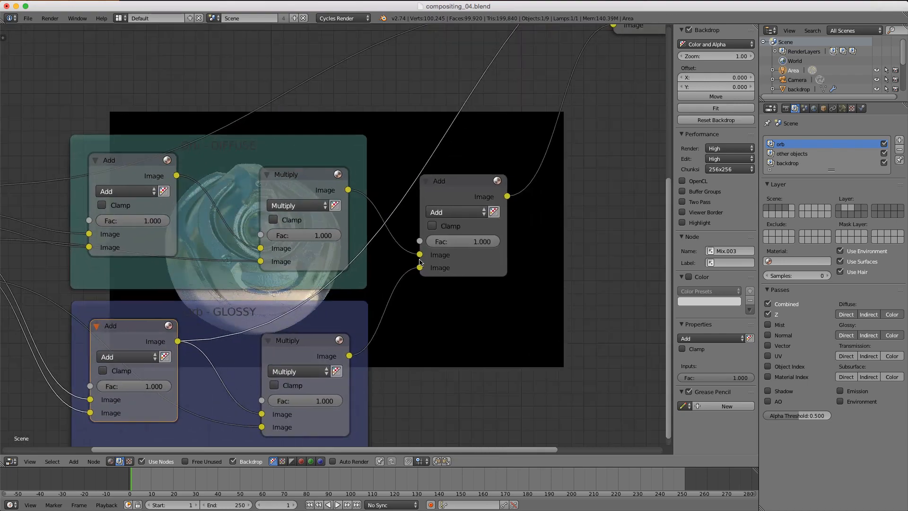
click(480, 180)
middle_drag(480, 182, 490, 307)
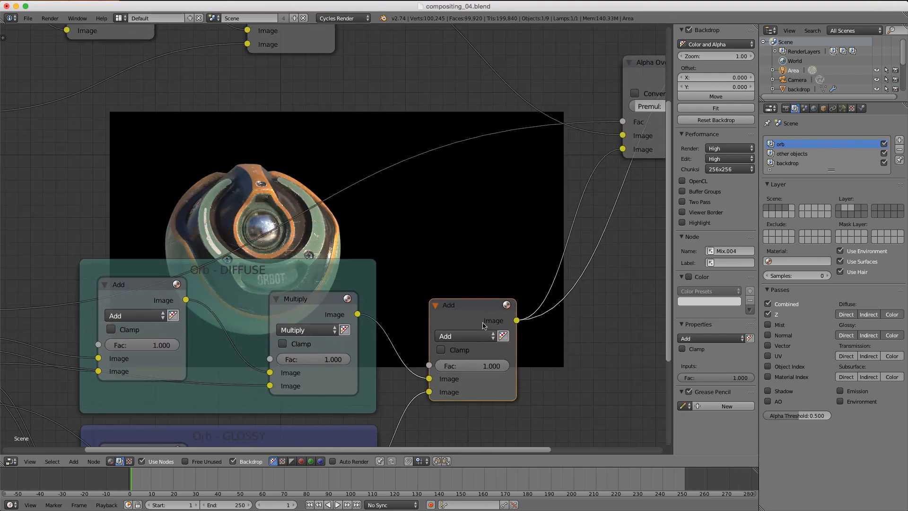
click(481, 365)
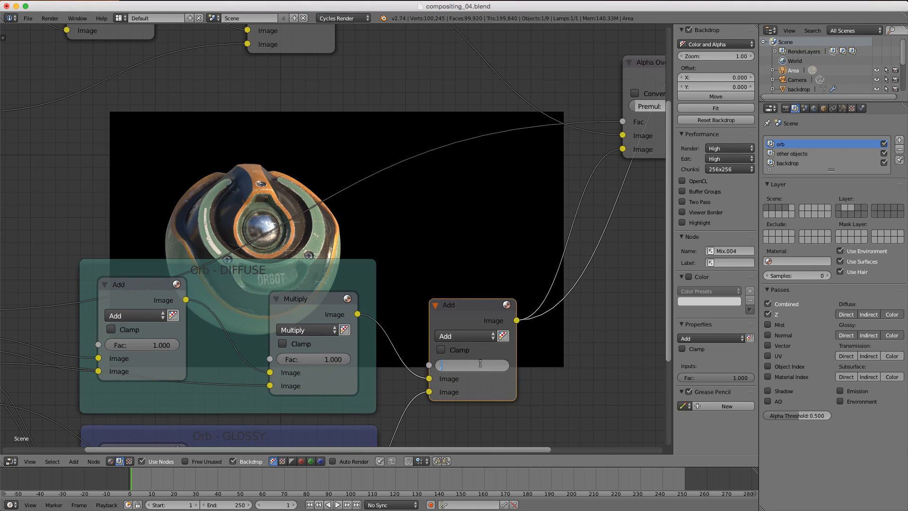
text(0.5)
key(Return)
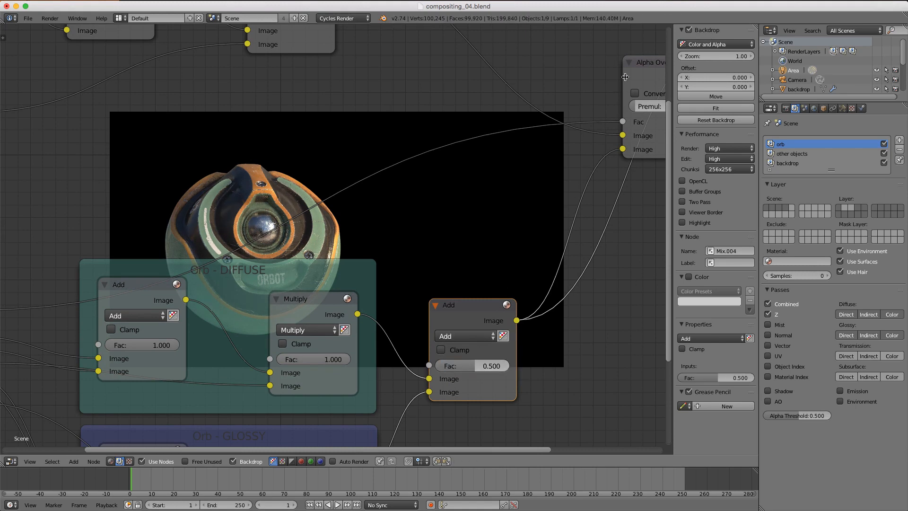
ctrl+shift+click(645, 70)
middle_drag(403, 217, 520, 216)
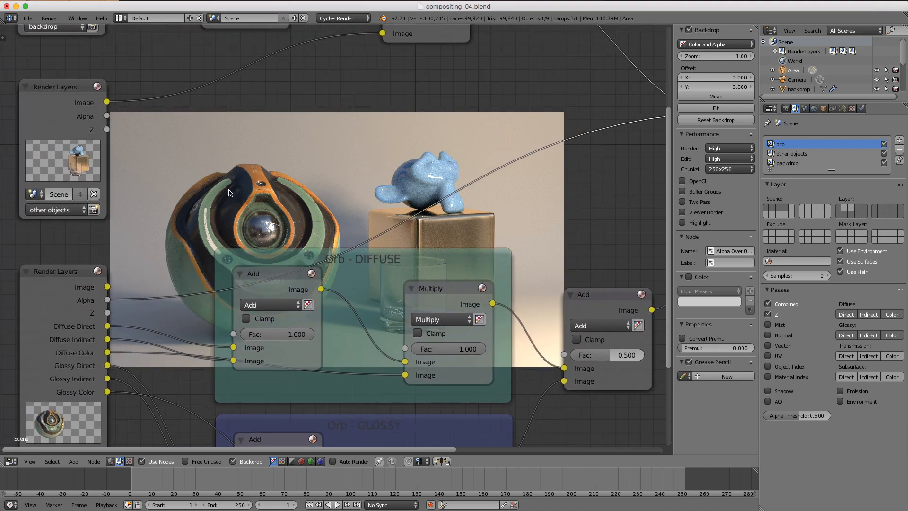
- Insert a Hue Saturation Value node into the Diffuse Color link beside the diffuse Add node
drag(272, 274, 211, 272)
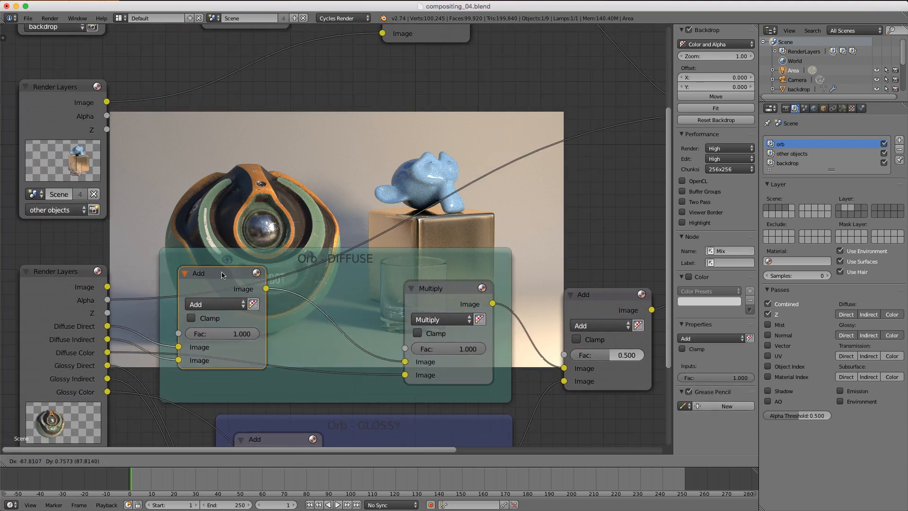
key(shift+a)
mouse_move(344, 231)
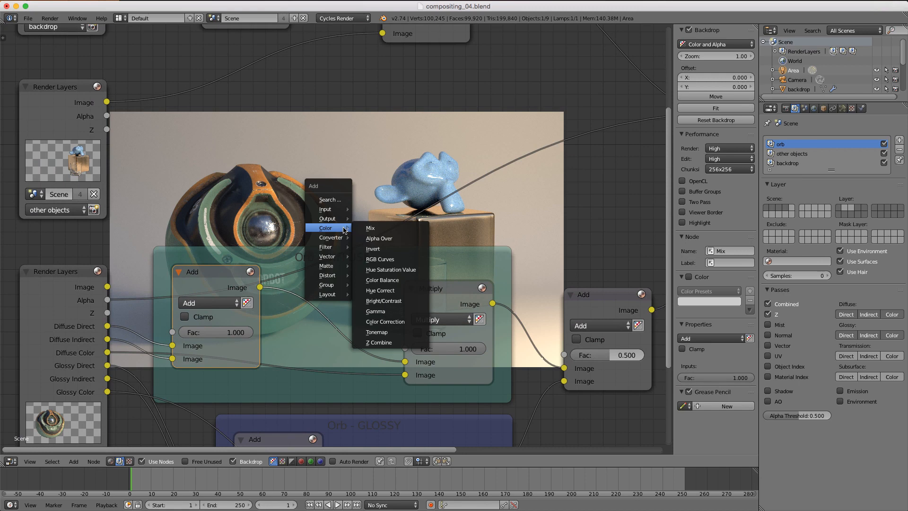
click(391, 270)
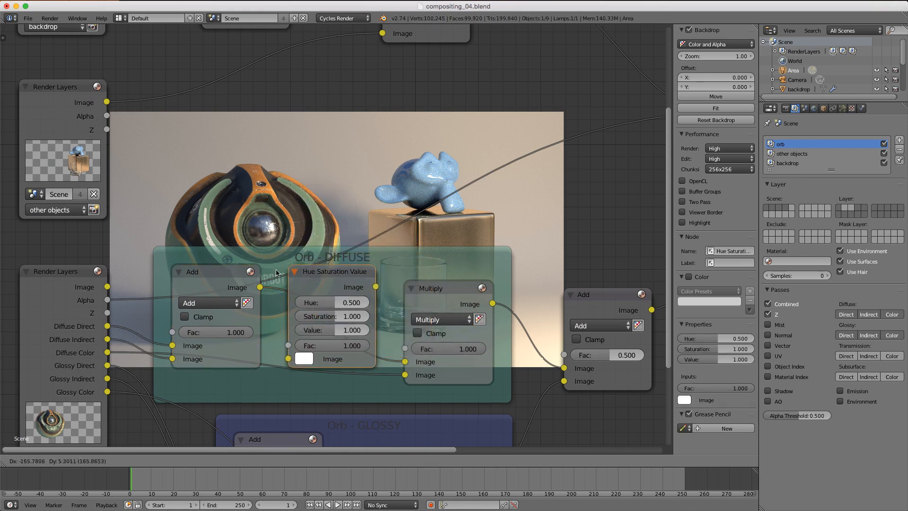
click(236, 333)
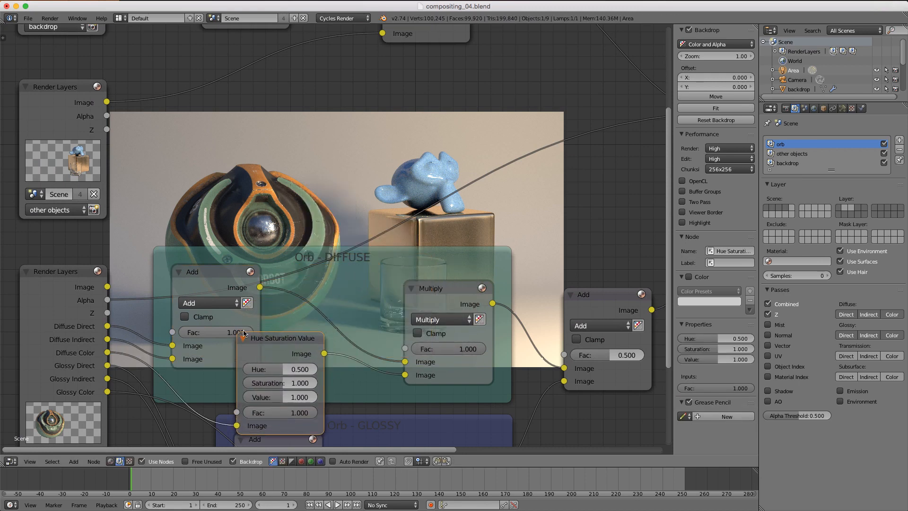
middle_drag(279, 328, 297, 373)
drag(301, 384, 347, 351)
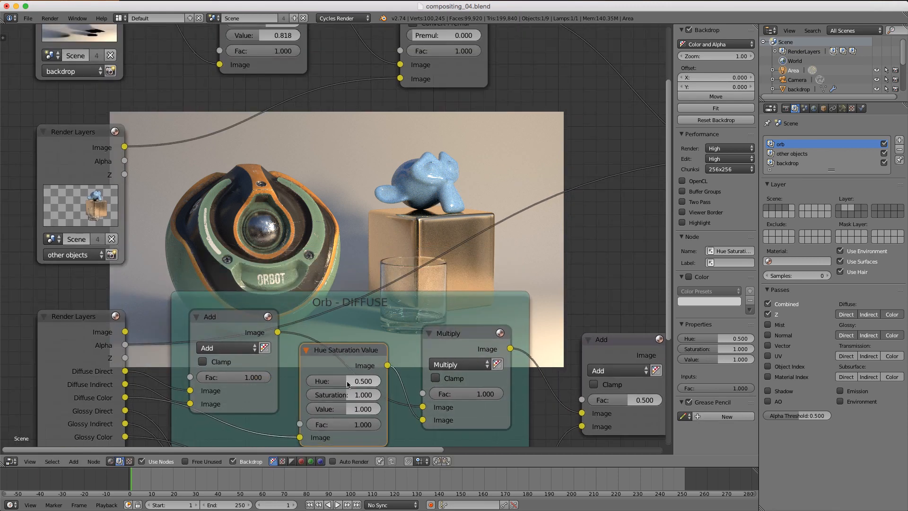
- Set the node to Hue 0.918, Saturation 1.564, Value 1.491, turning the orb pink and cyan
drag(348, 381, 362, 410)
scroll(484, 284, down, 5)
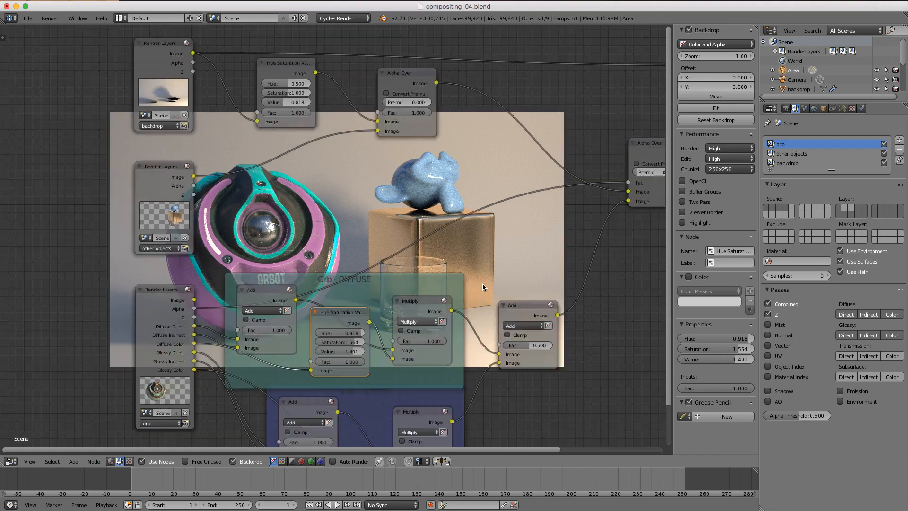
scroll(483, 284, down, 2)
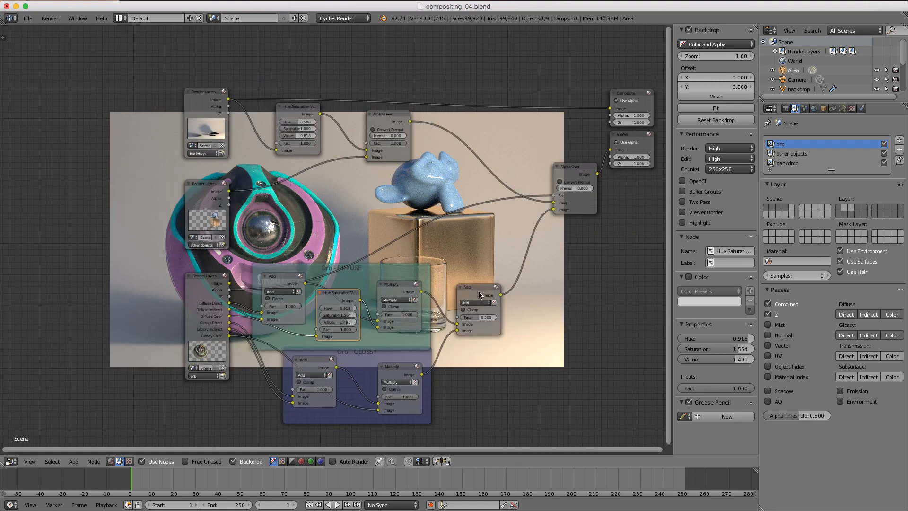
middle_drag(364, 275, 632, 237)
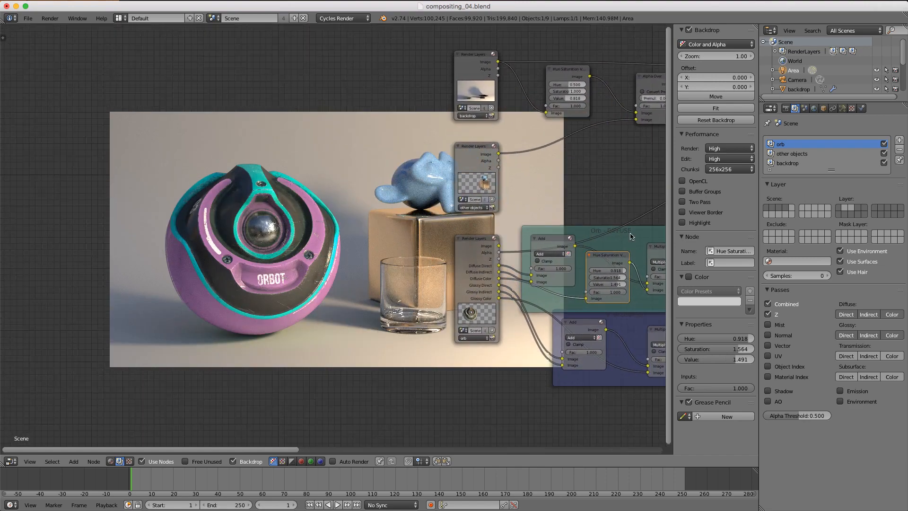
scroll(465, 217, up, 3)
middle_drag(427, 242, 462, 239)
scroll(463, 239, up, 1)
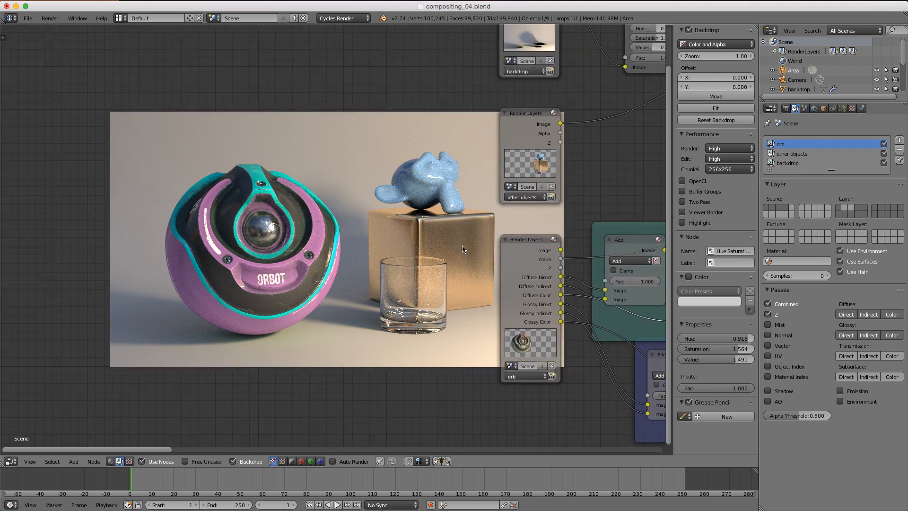